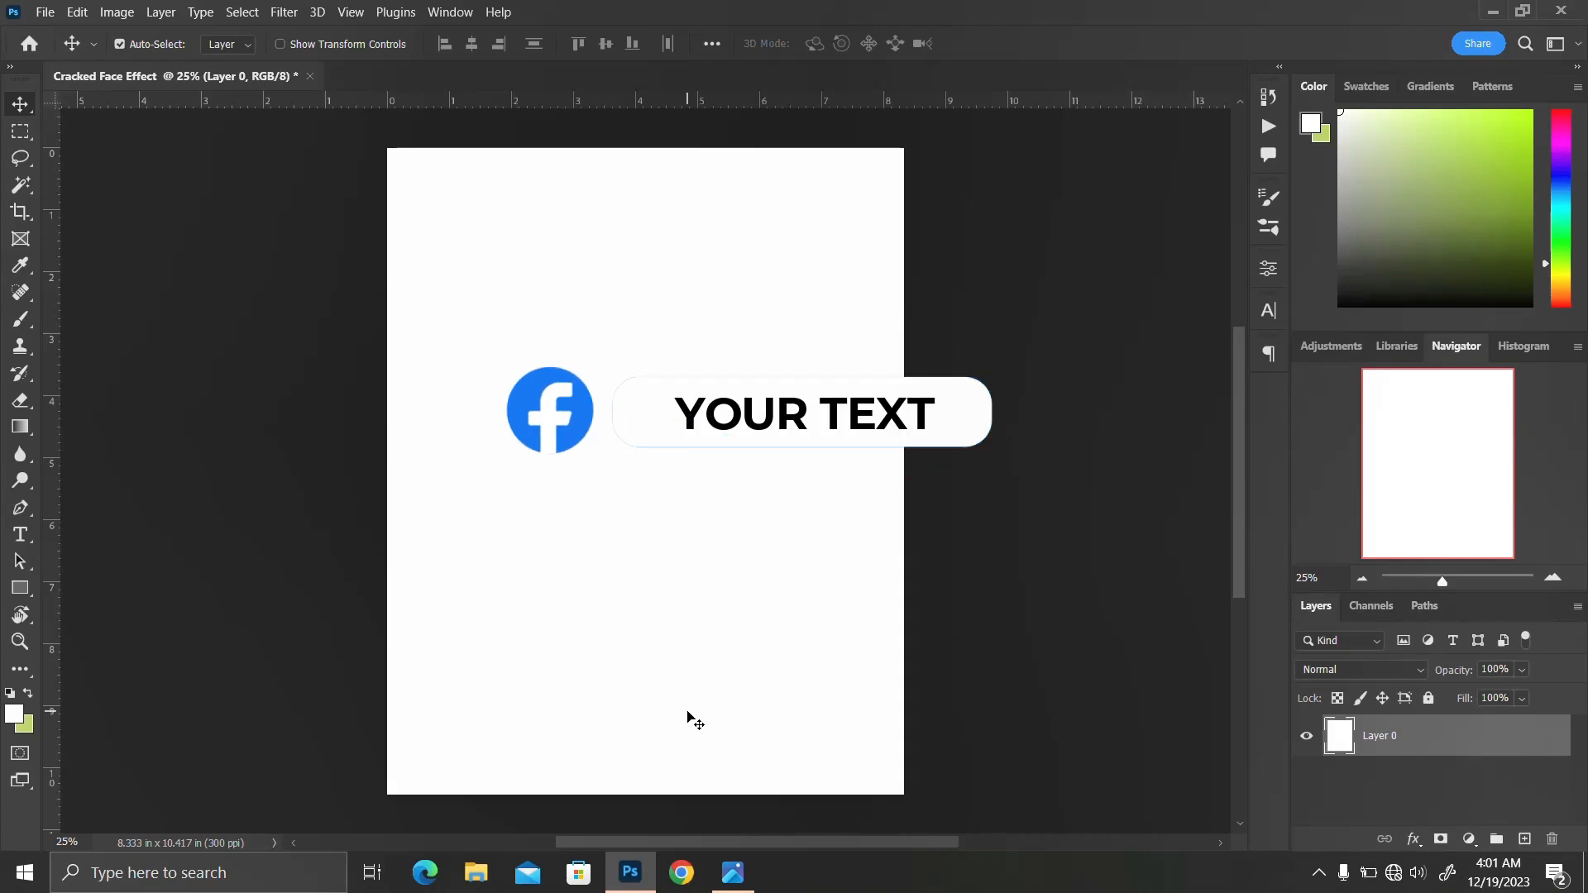
Step: Place the woman's portrait photo from the file folder into the document so it fills the canvas
scroll(837, 717, "down", 1)
left_click(483, 871)
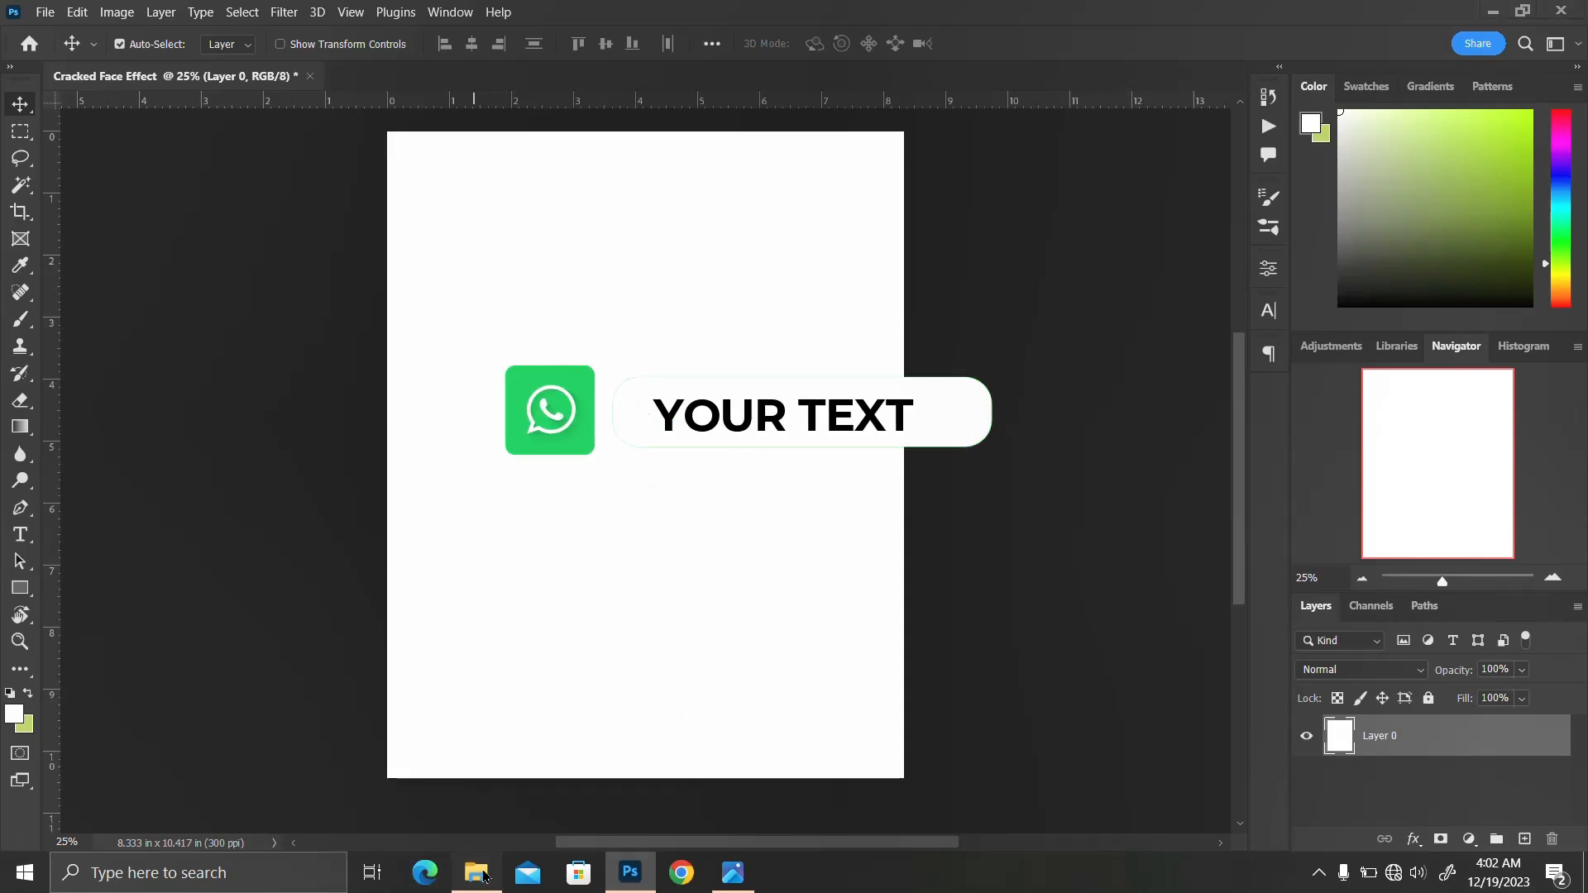
left_click(1139, 371)
left_click_drag(1143, 366, 386, 477)
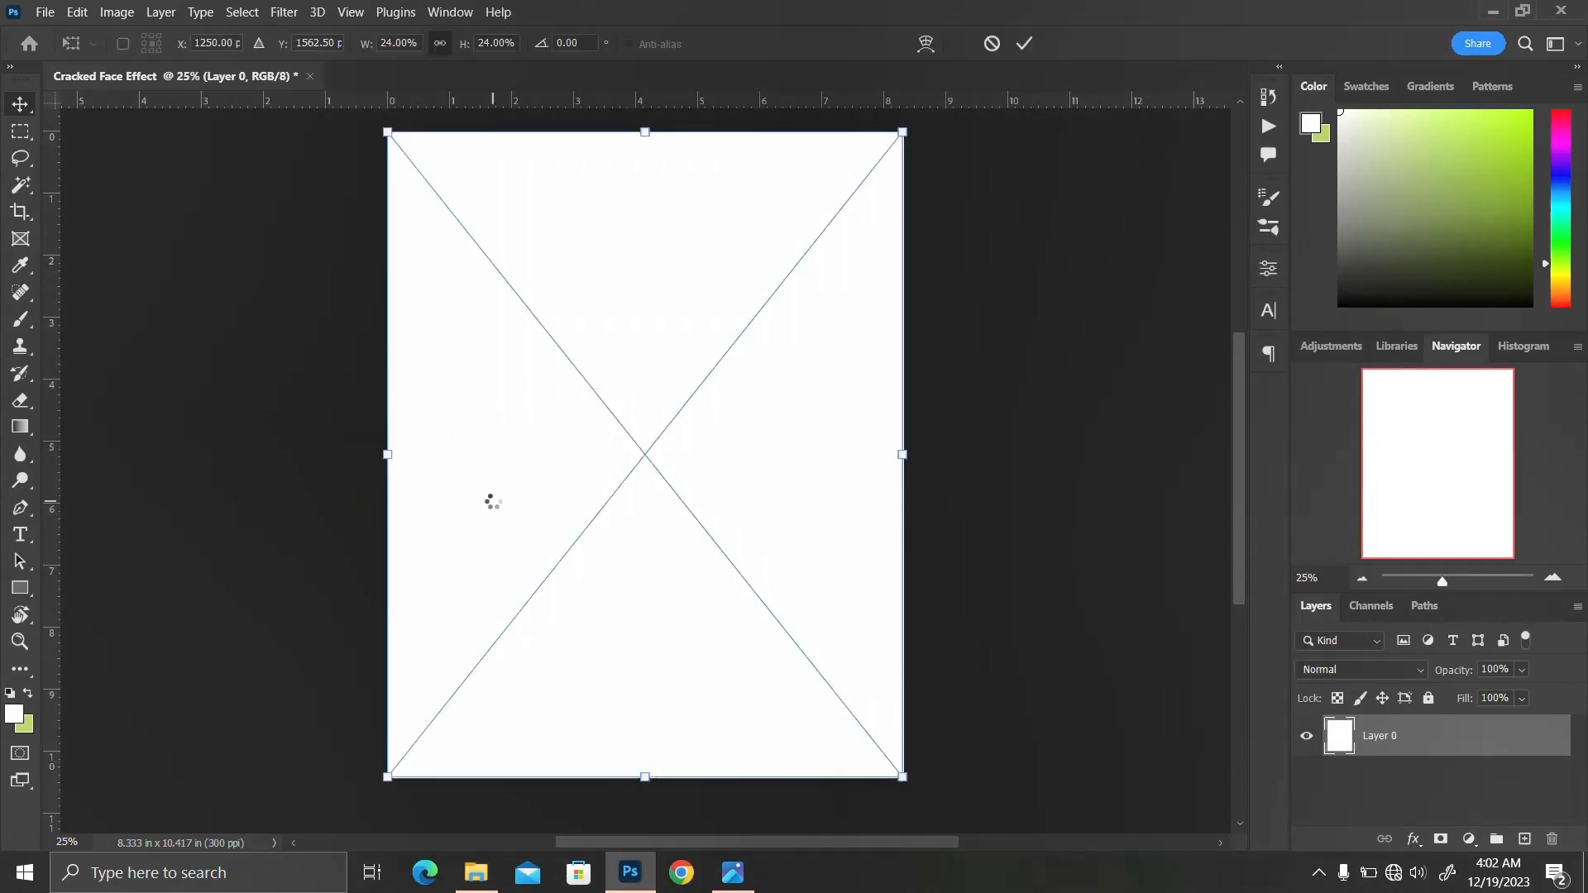
key("Return")
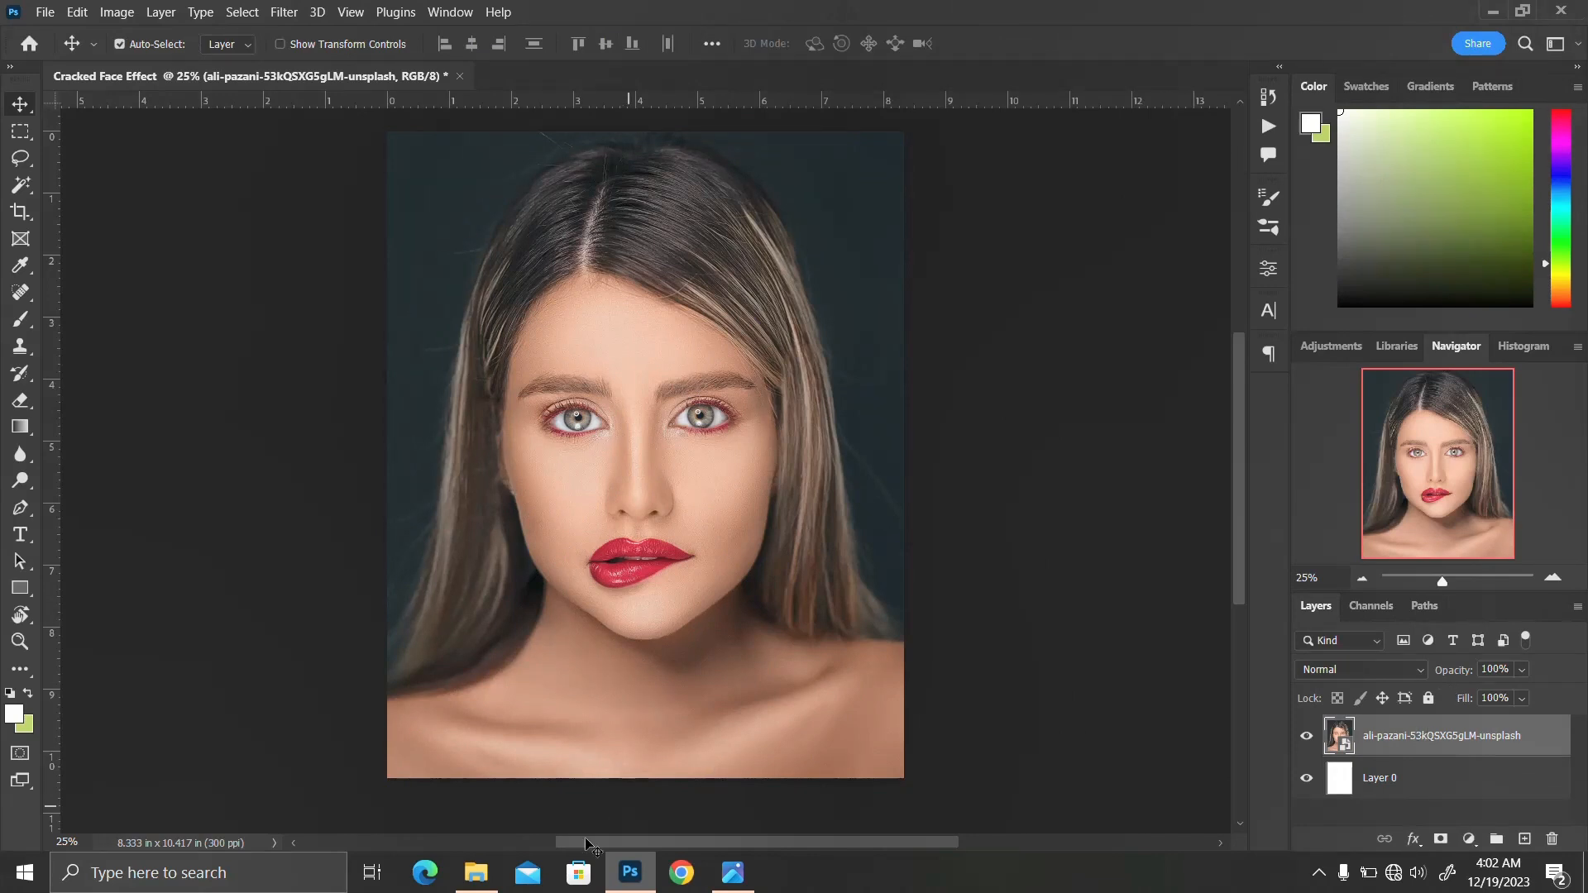
Step: Place the cracked concrete wall image over the woman's face, shift it up and enlarge it to about 47.8%
left_click(478, 861)
left_click_drag(782, 506, 418, 424)
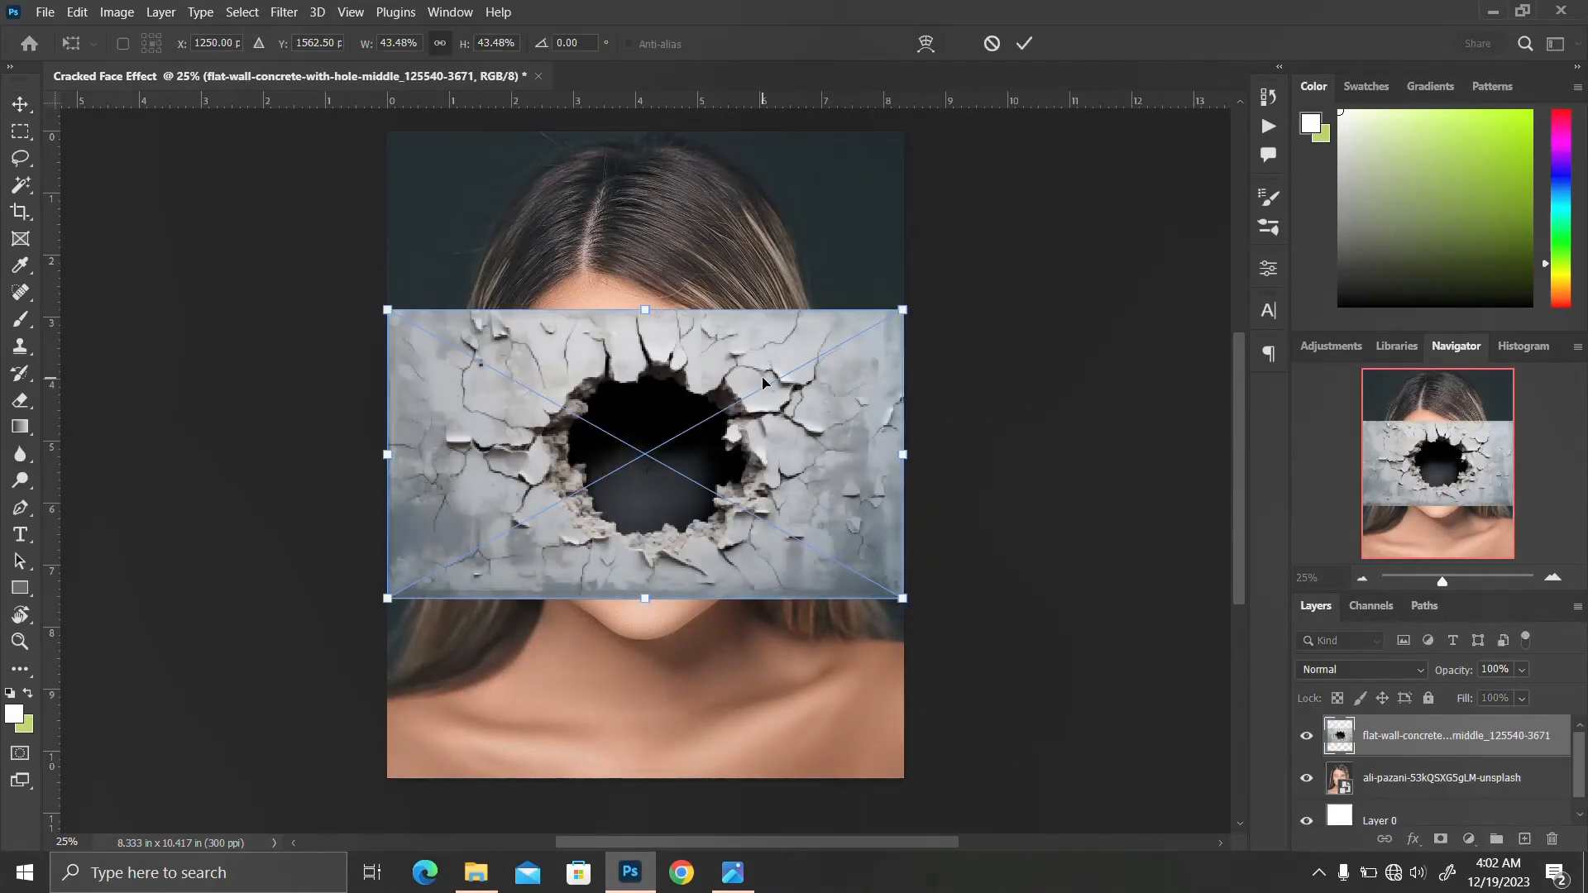
left_click_drag(746, 413, 751, 376)
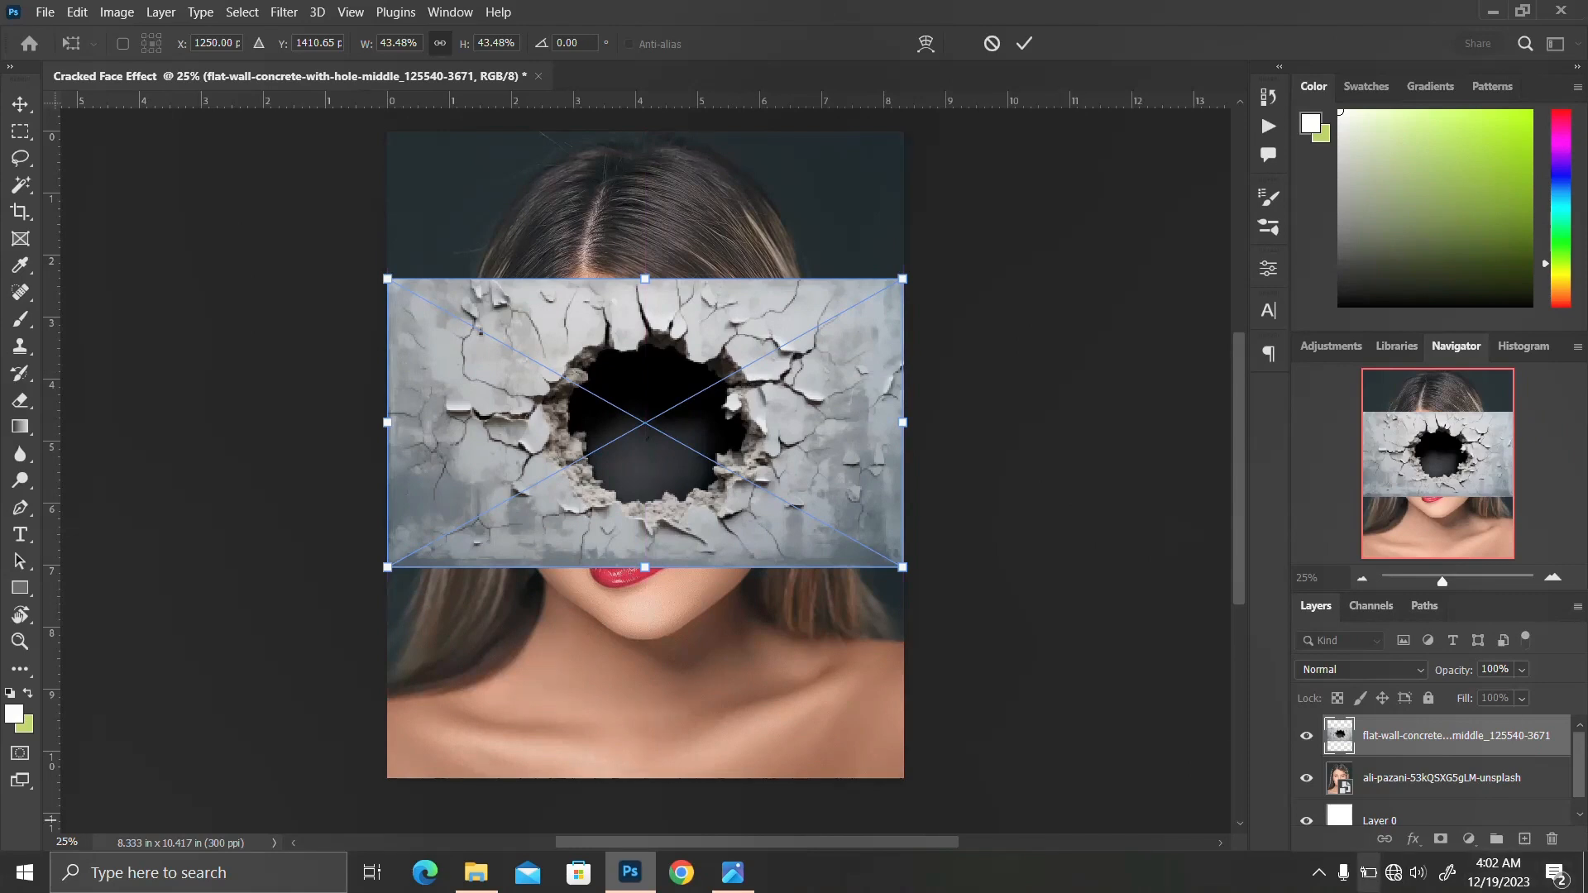
left_click_drag(904, 569, 931, 585)
key("Return")
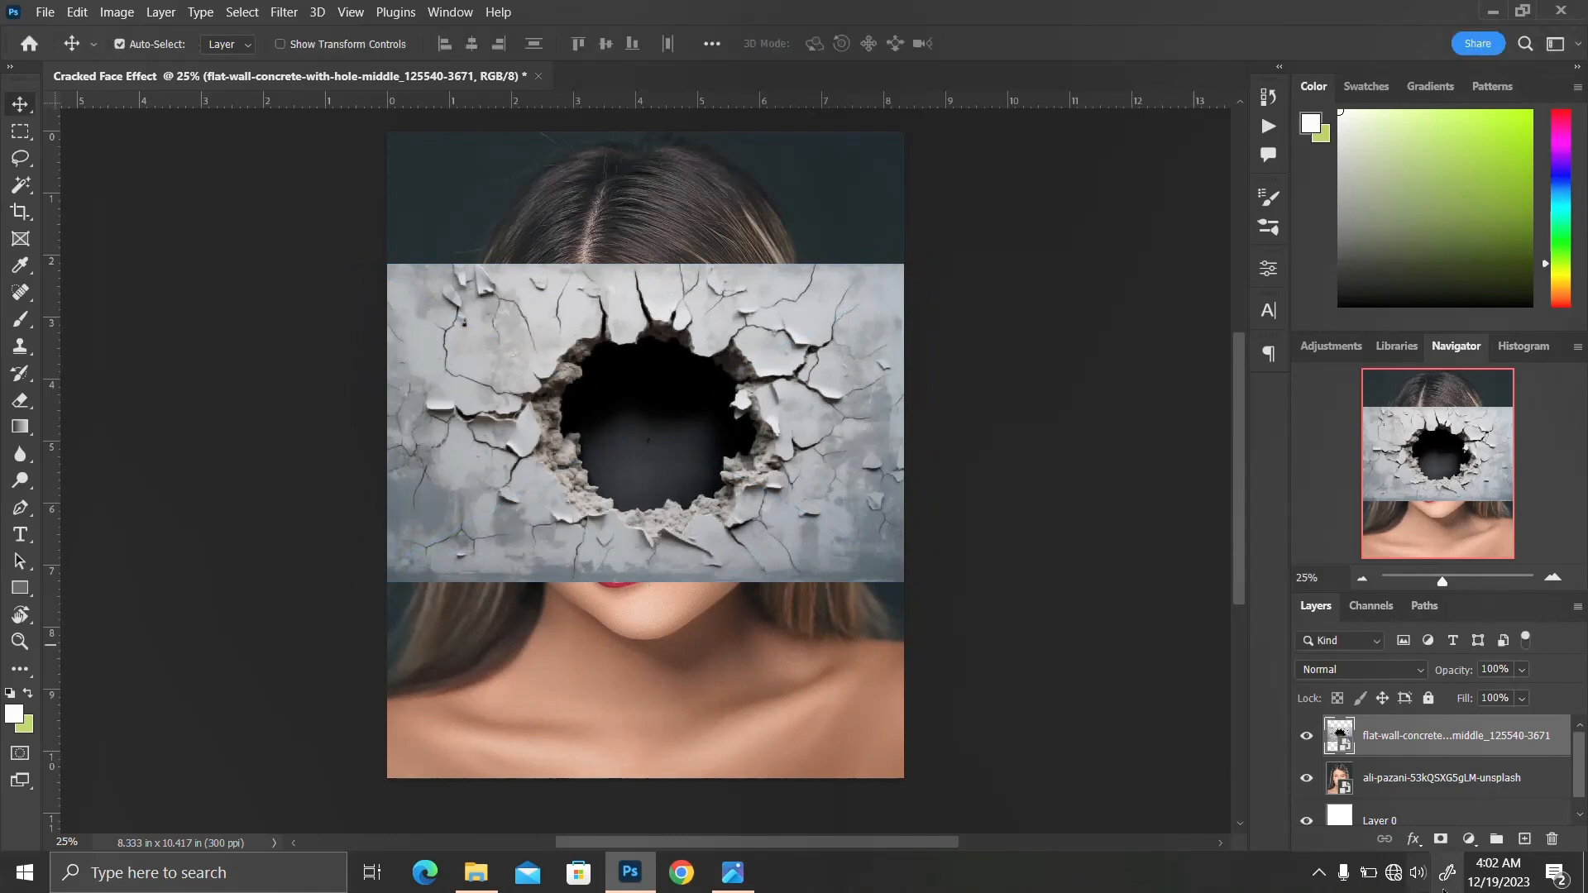
Step: Set the concrete wall layer's blend mode to Multiply and rotate it about 45.6°, positioning the hole over one eye
left_click(1357, 669)
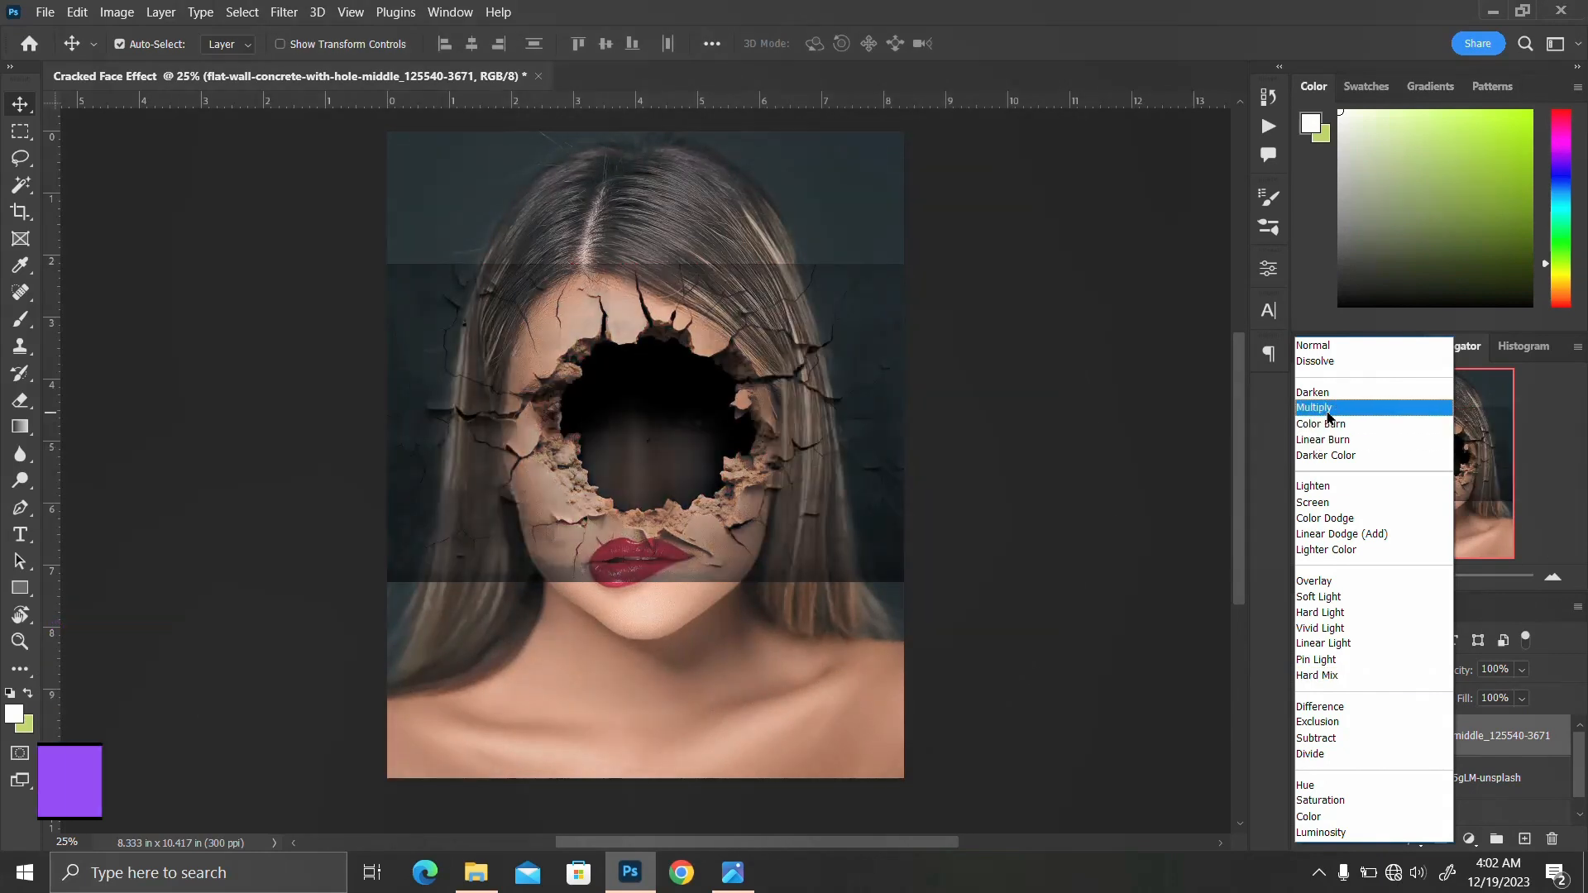
left_click(1329, 408)
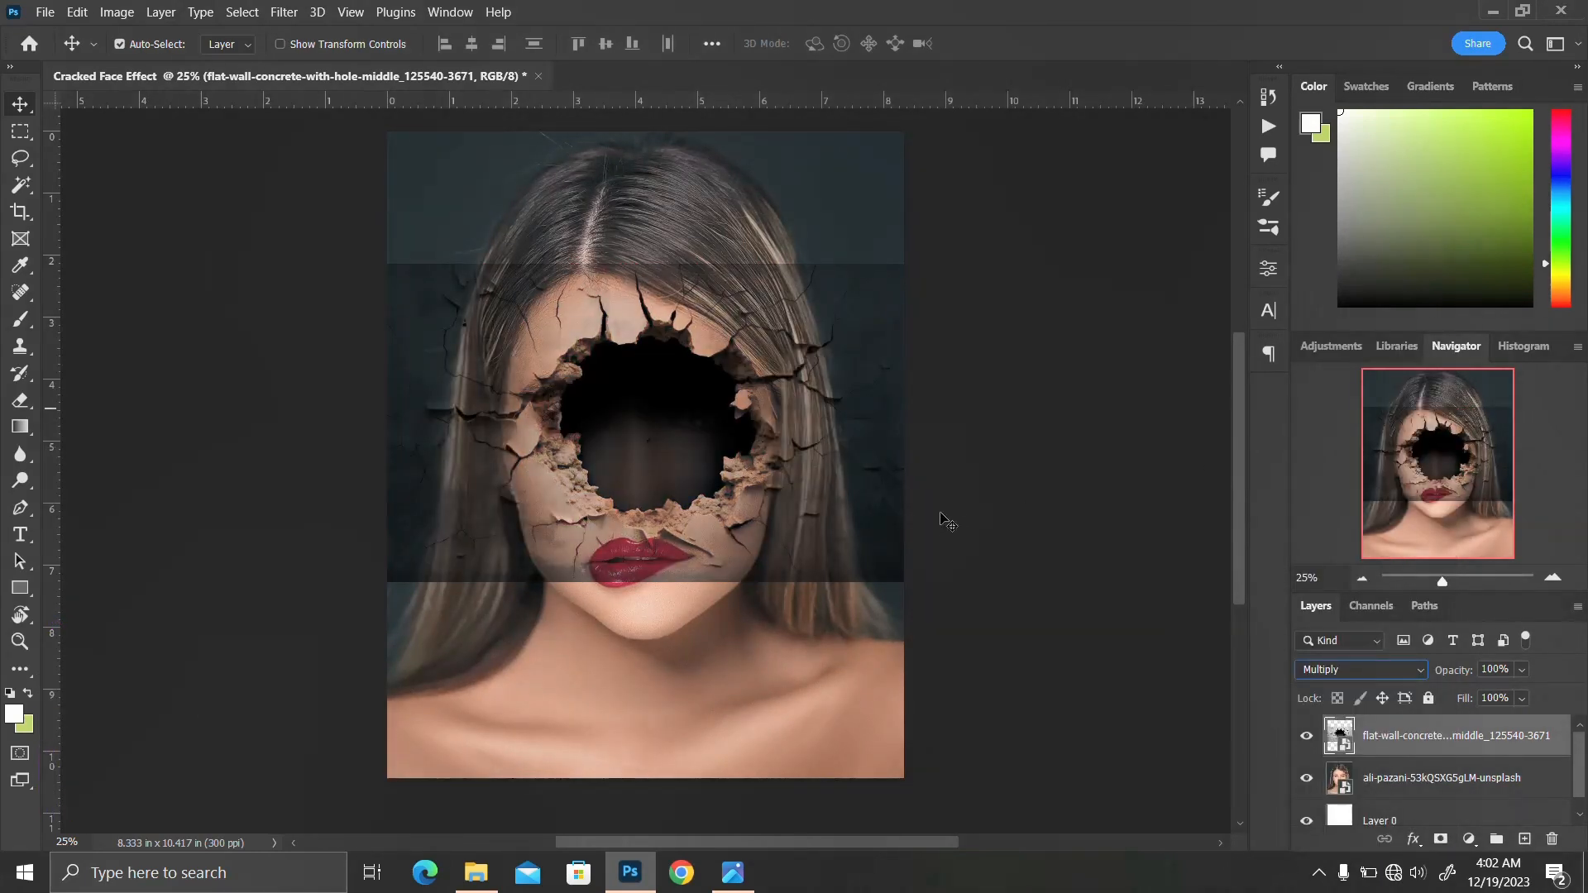
key("ctrl+t")
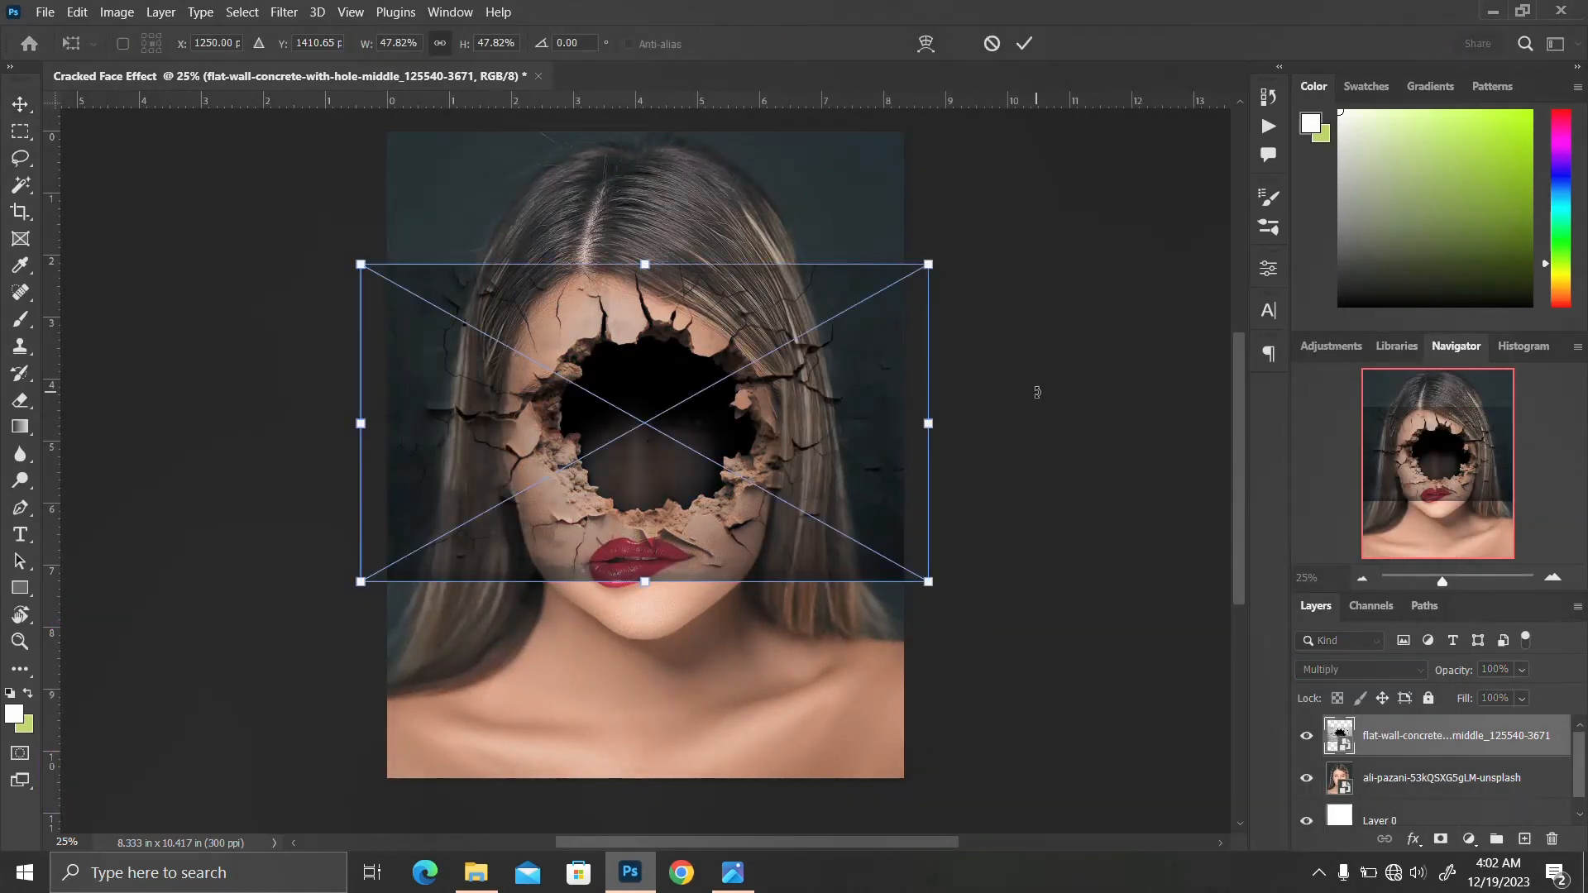
left_click_drag(1021, 587, 938, 705)
left_click_drag(703, 530, 730, 530)
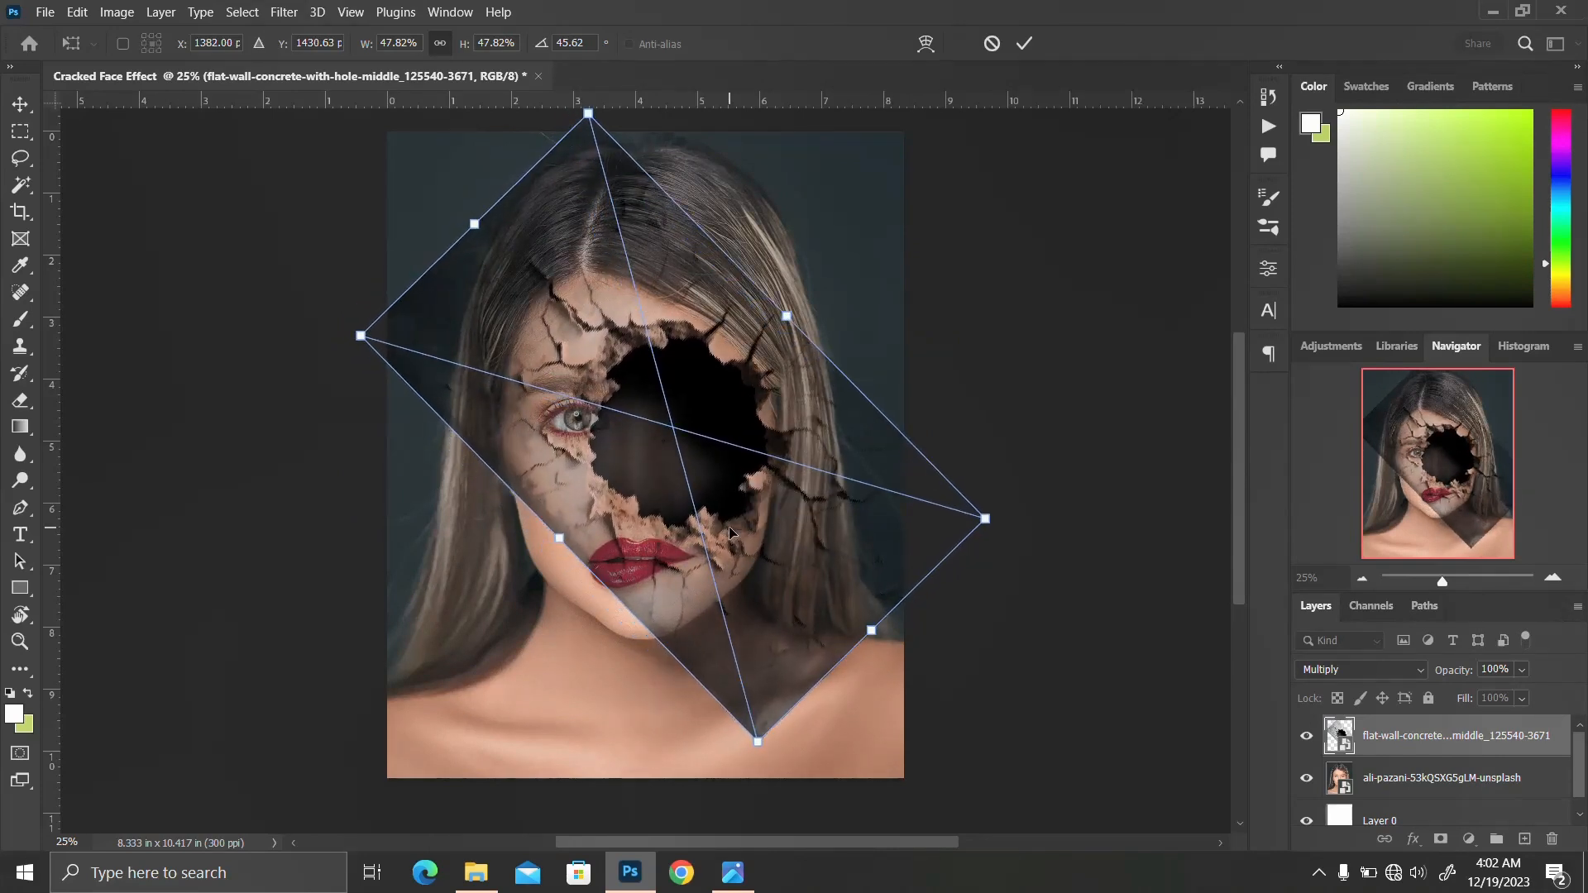
key("Return")
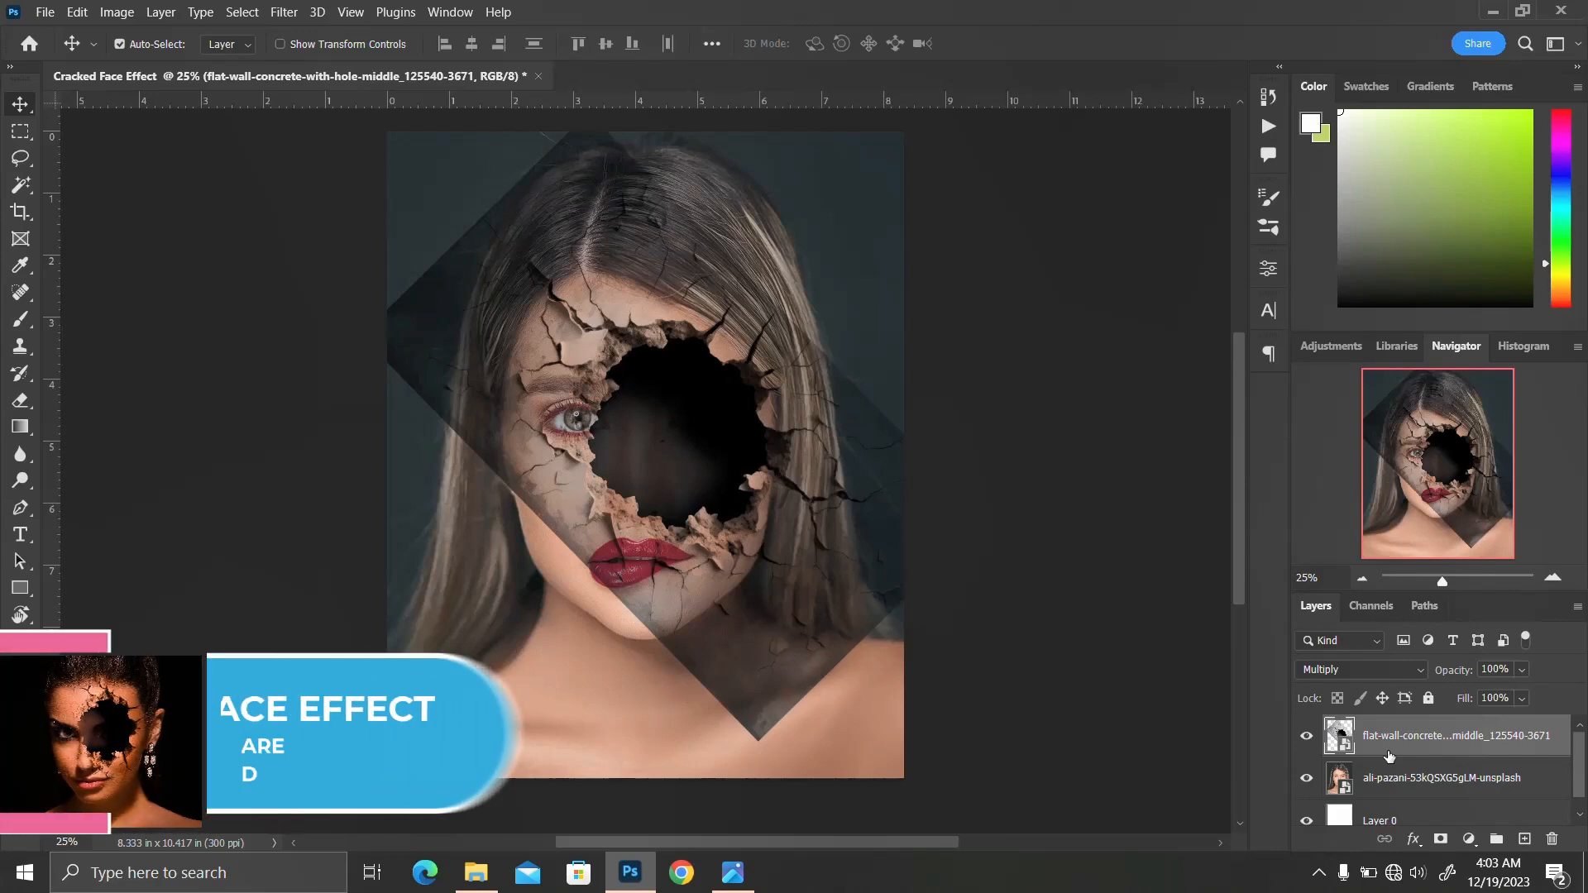
Step: Apply Levels to the concrete wall layer with input levels of 8, 1.37 and 171
scroll(1418, 742, "up", 1)
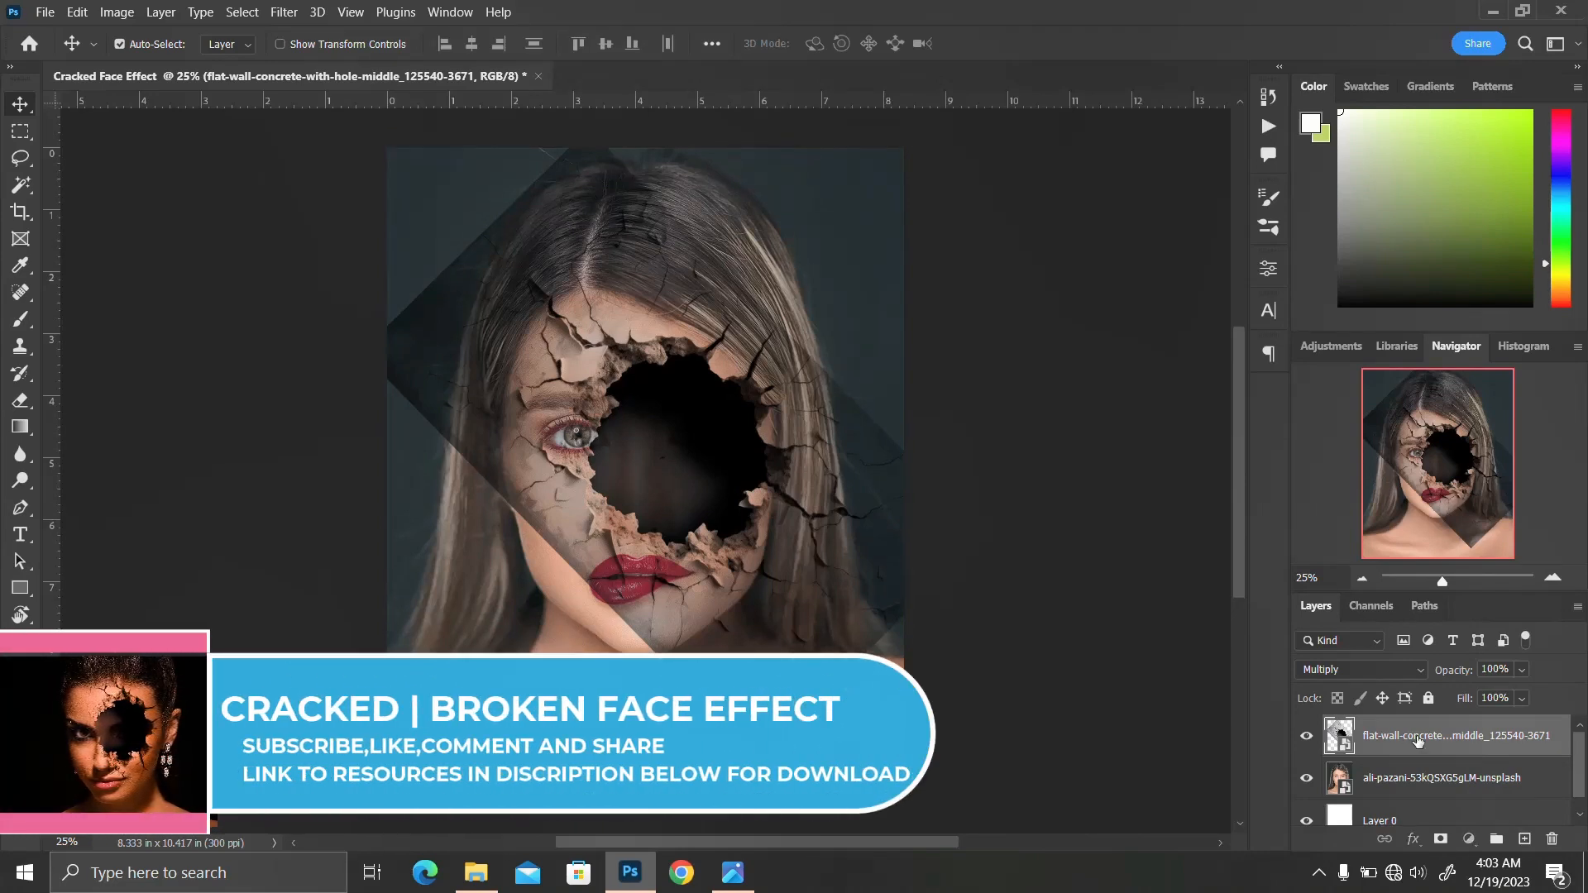
key("ctrl+l")
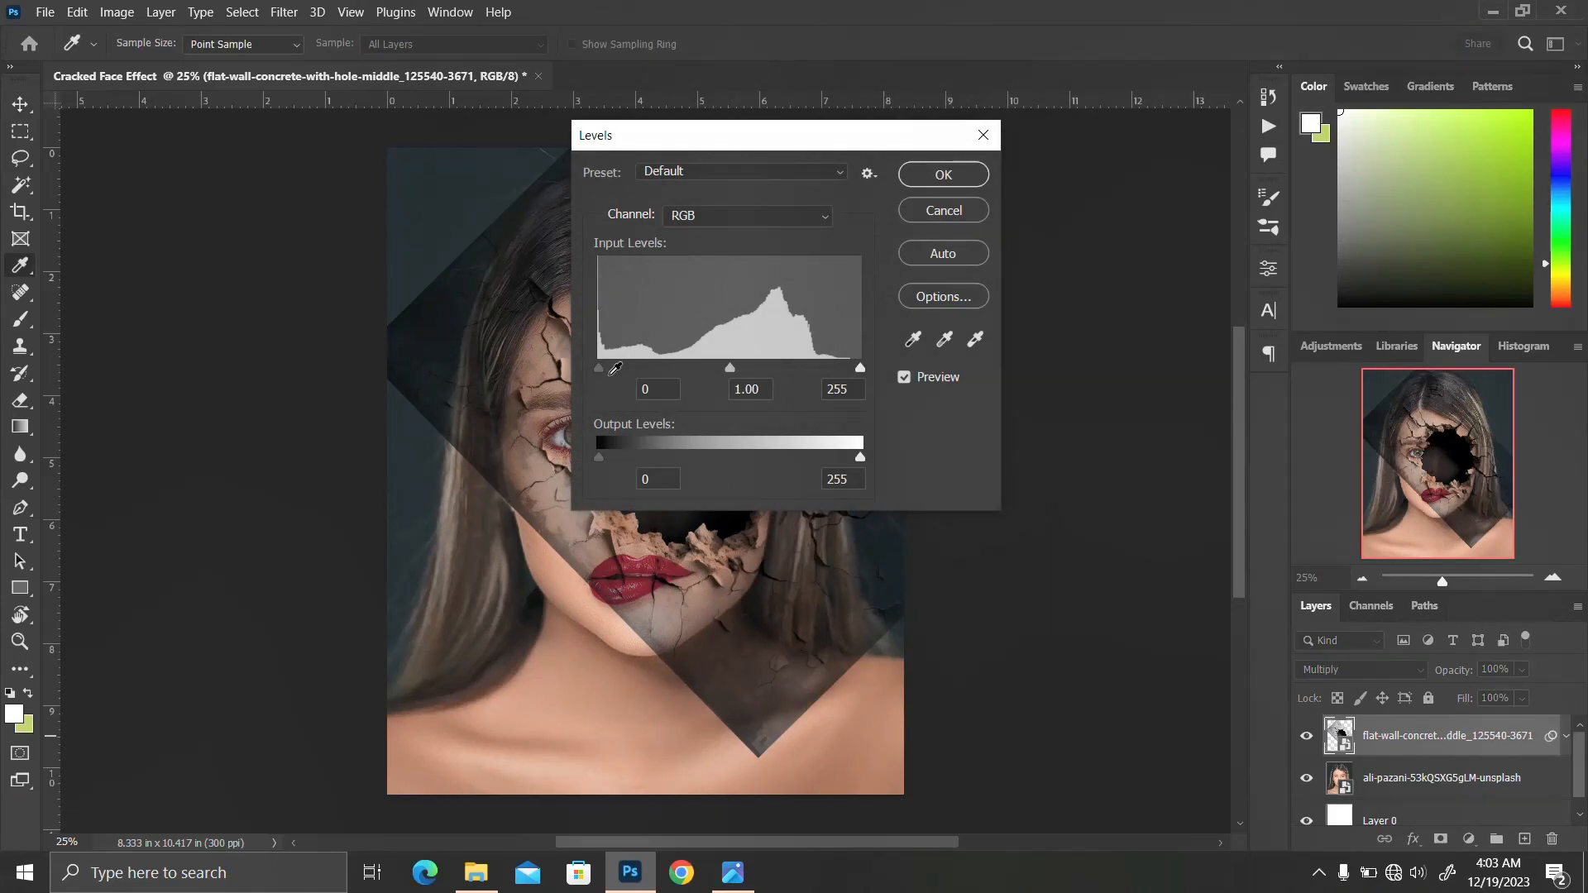
left_click_drag(599, 371, 617, 375)
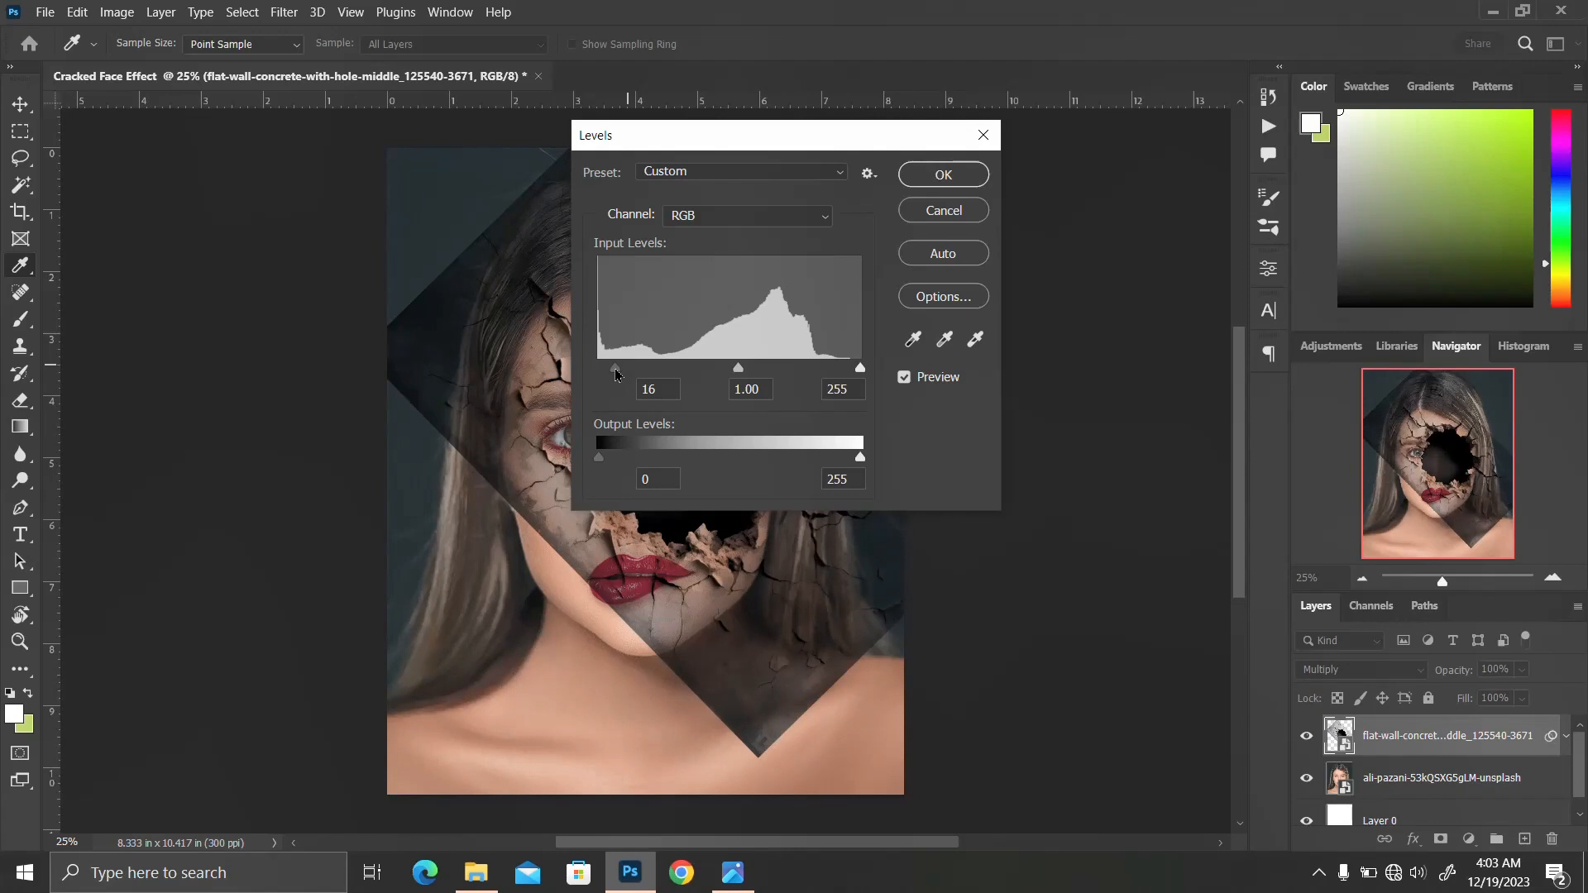
left_click(672, 392)
left_click(661, 390)
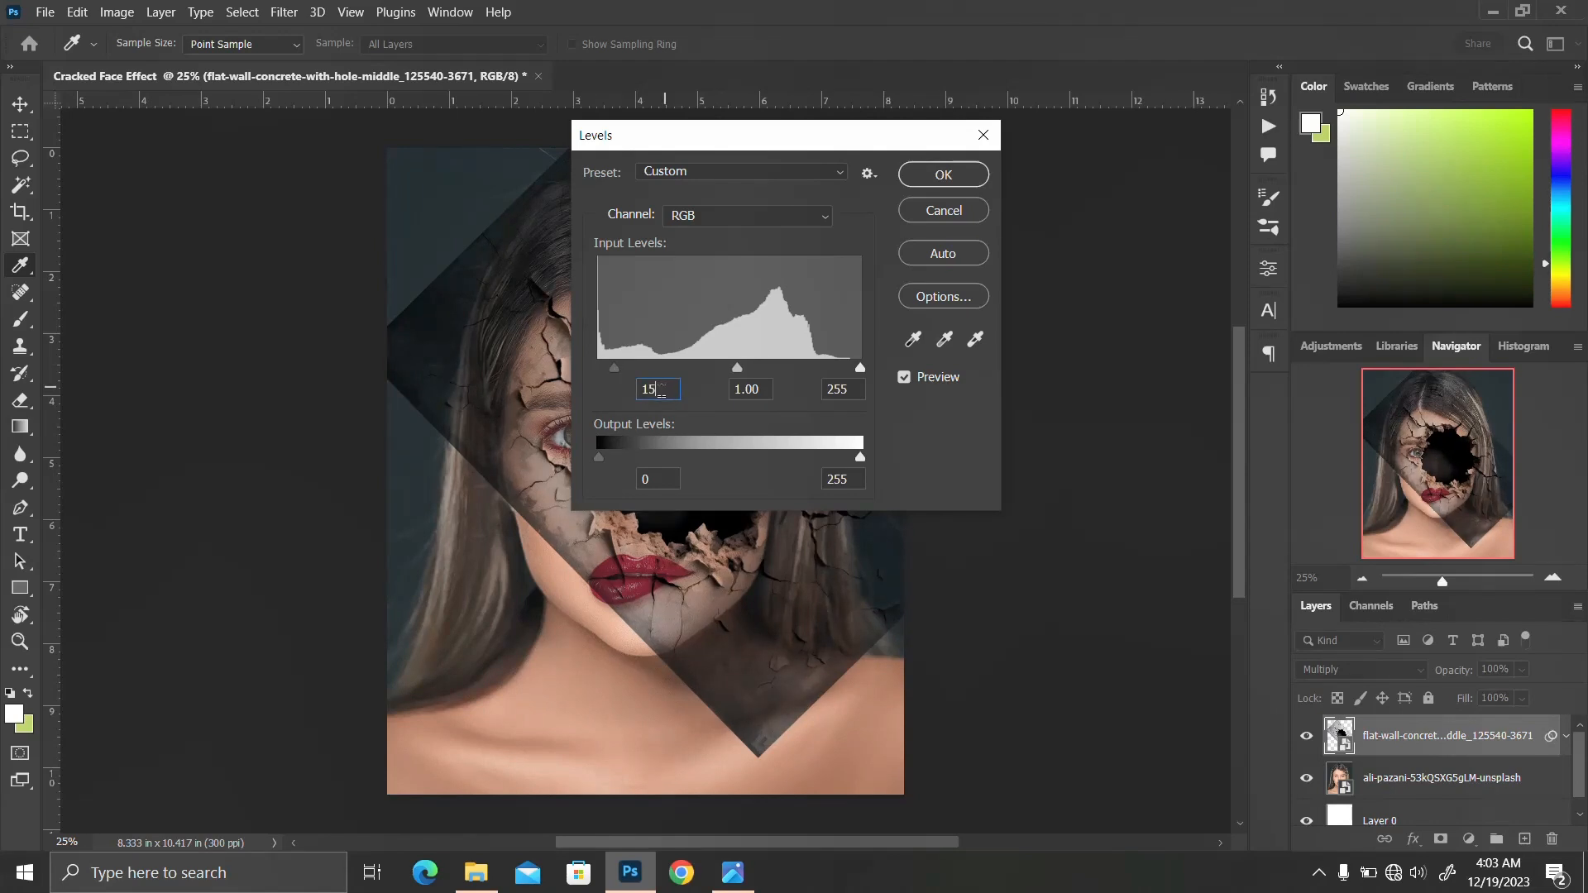
type("8")
left_click(744, 390)
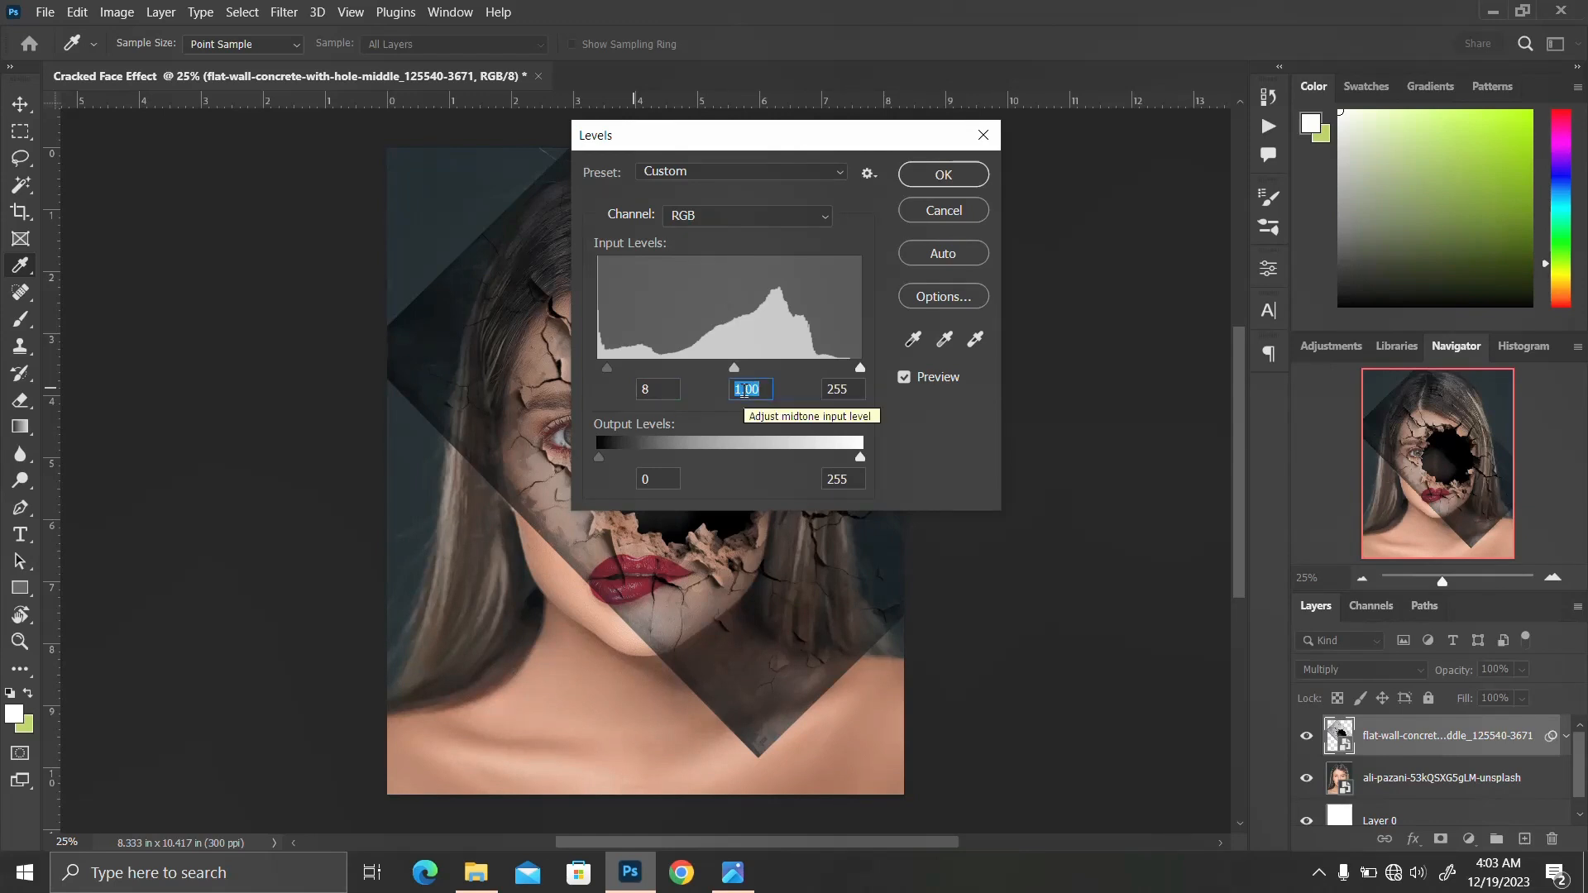
type("1.37")
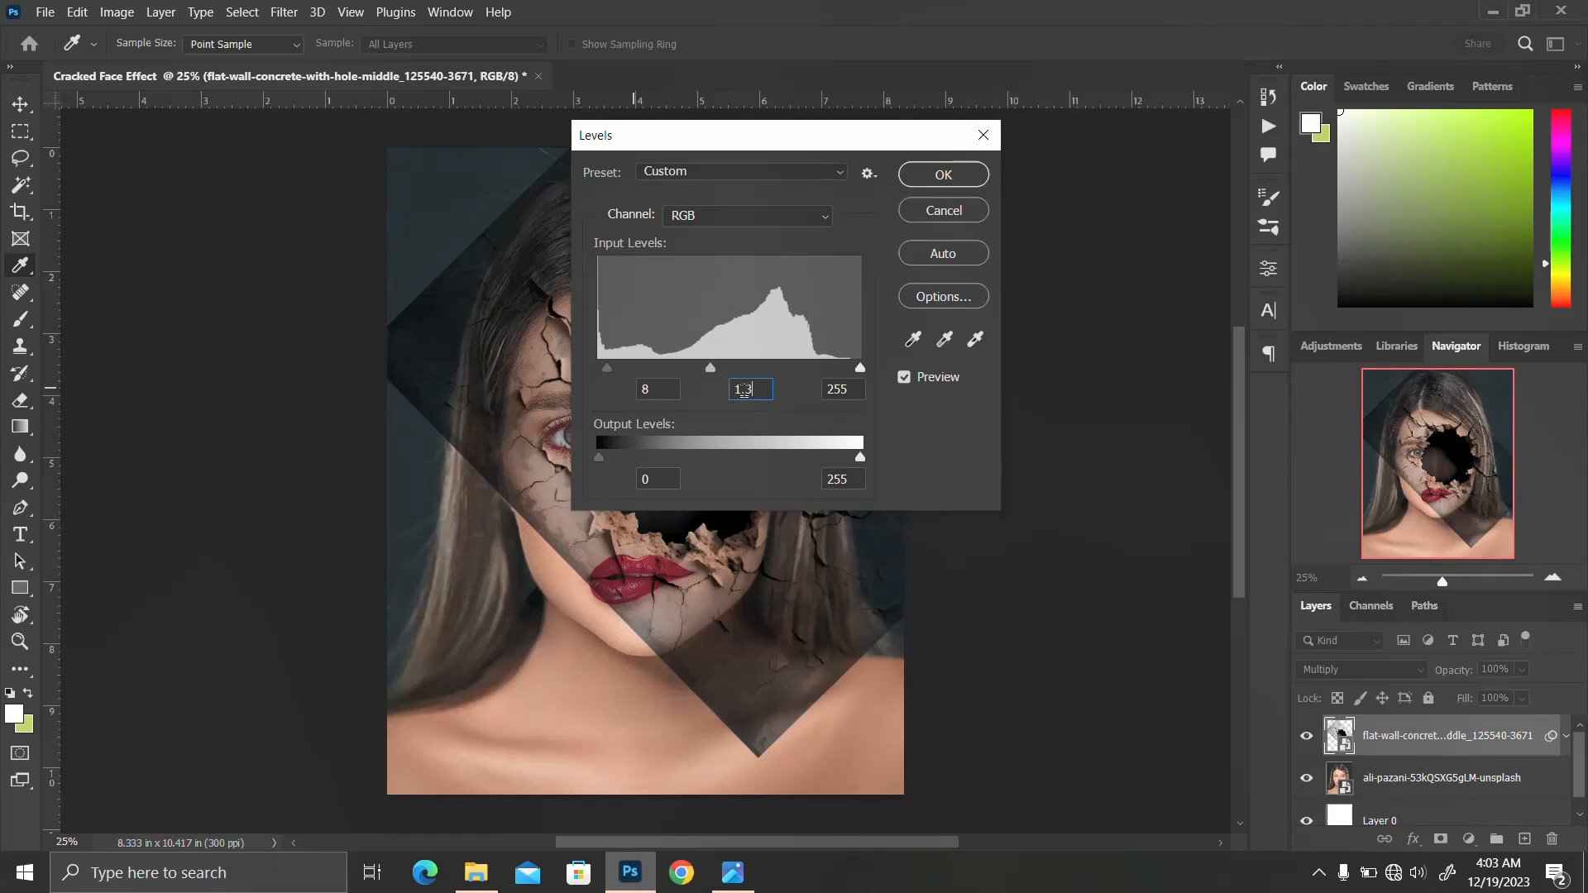
left_click(840, 390)
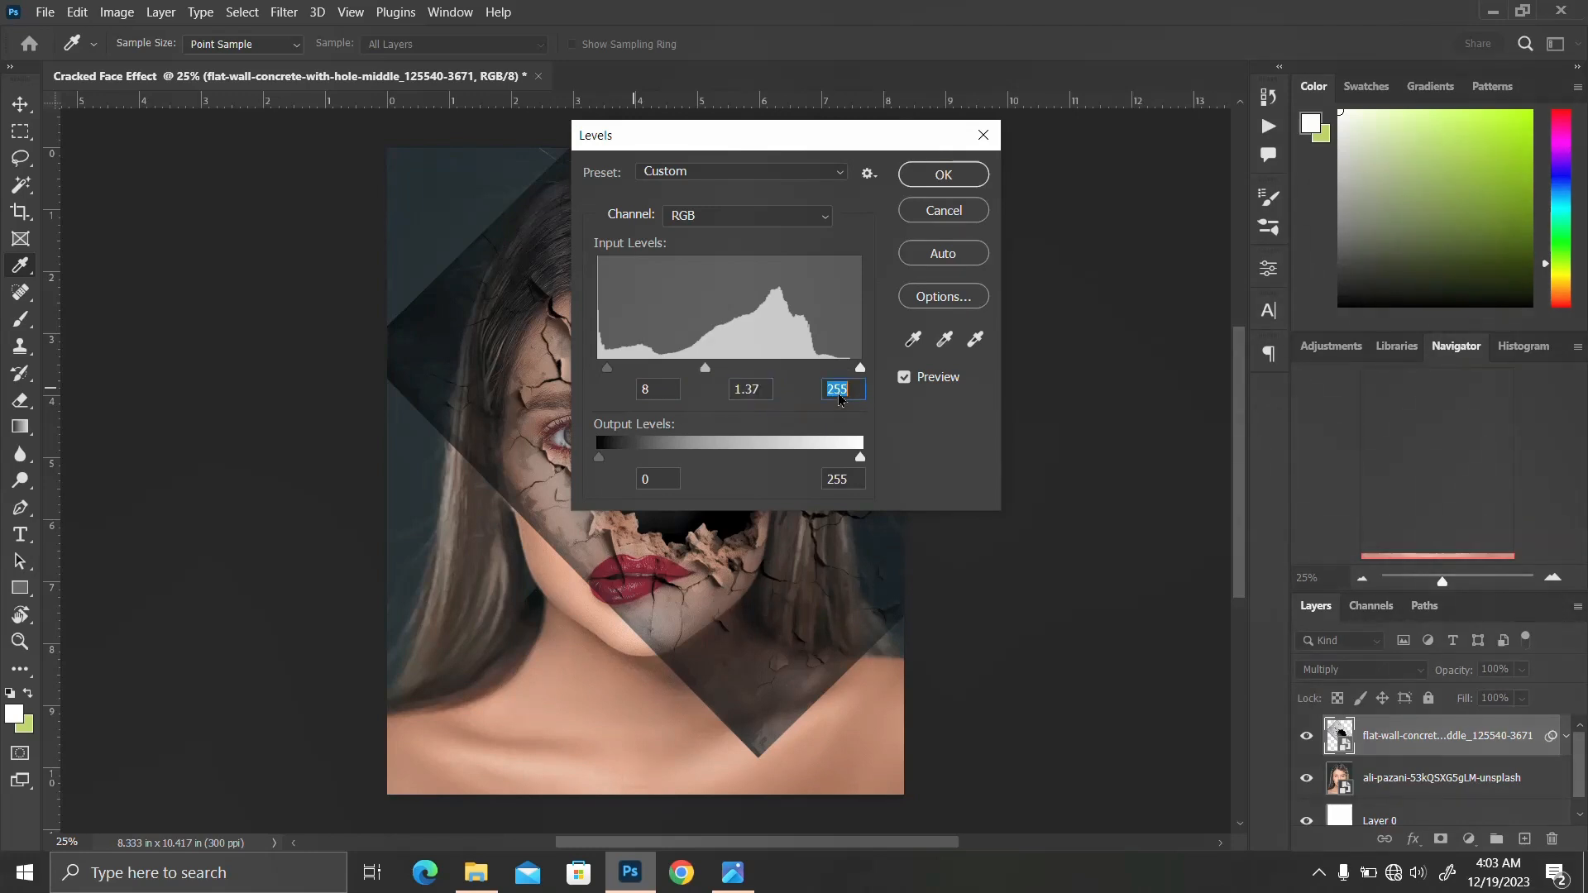
type("171")
key("Return")
key("v")
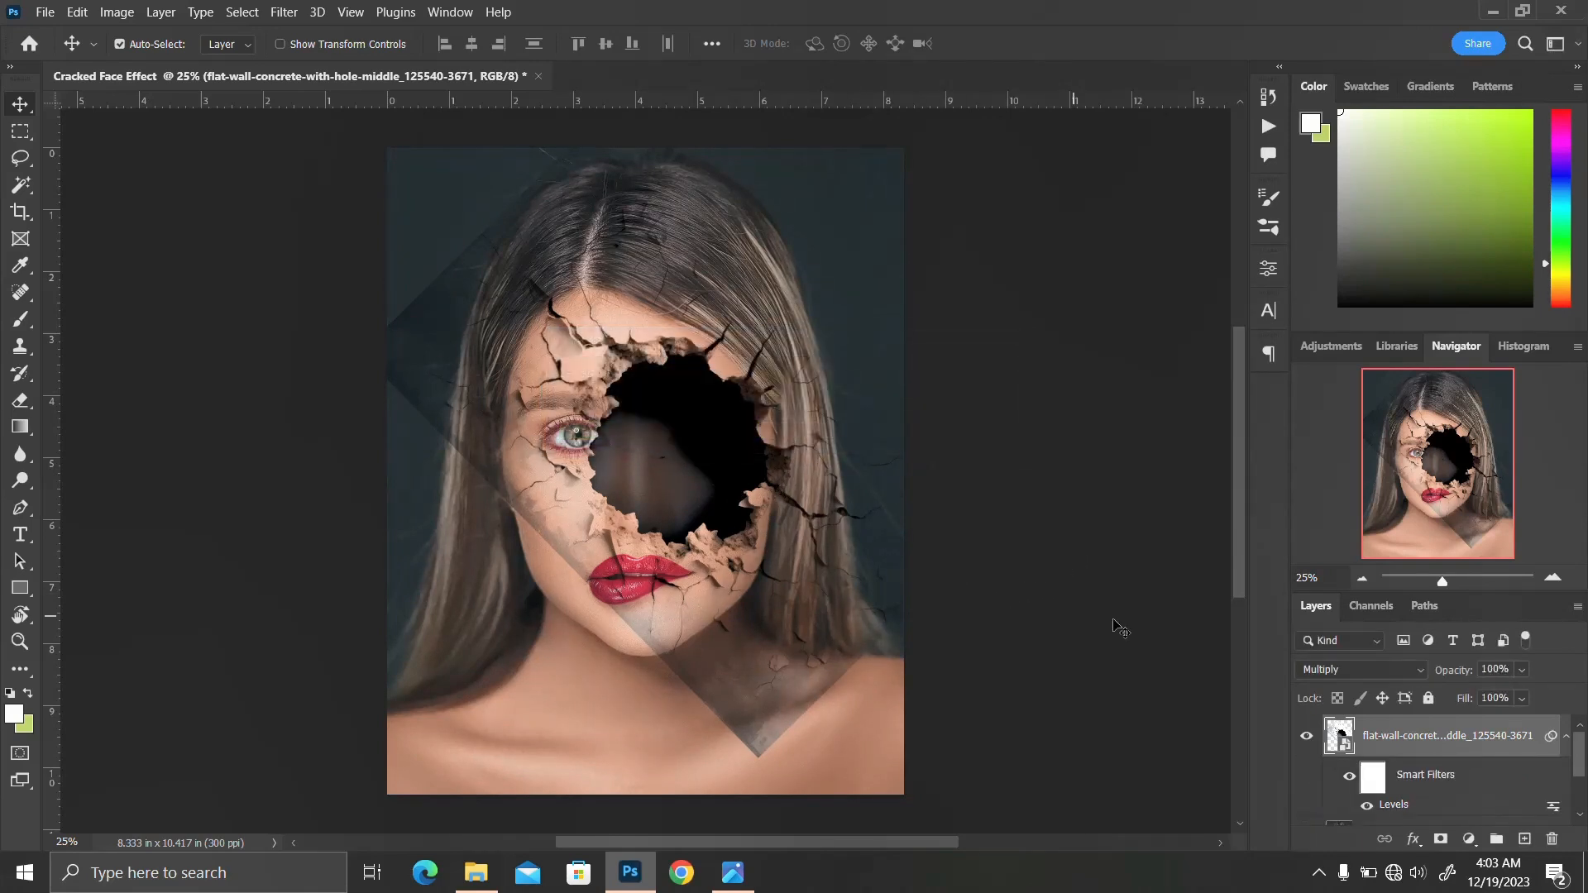
Step: Add a layer mask to the concrete wall layer and paint out its visible edges around the face with an 800 px black brush
left_click(1566, 738)
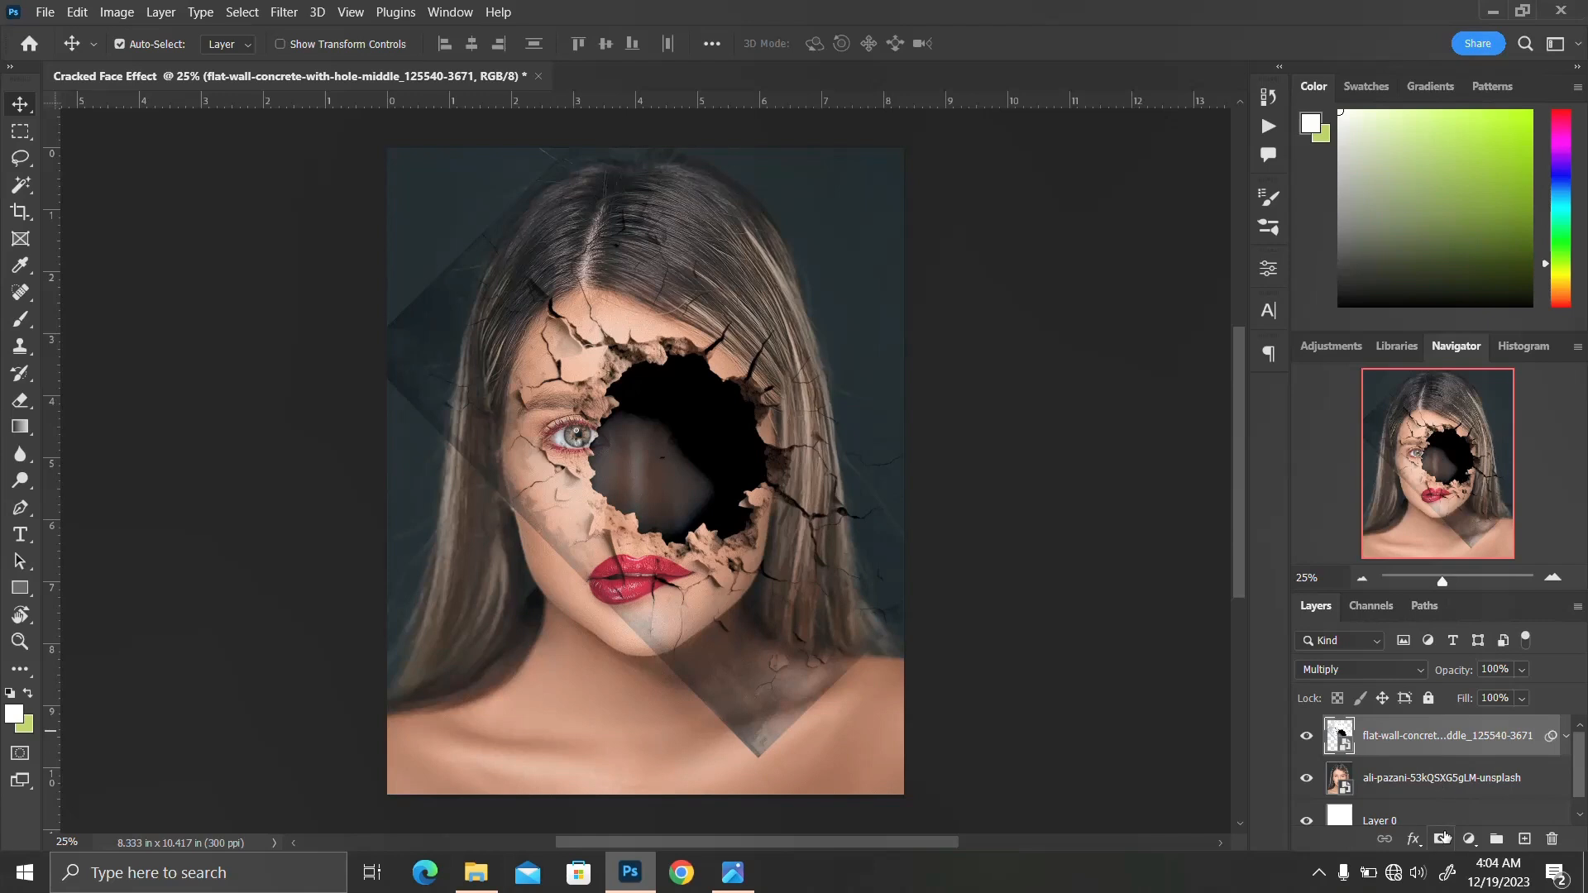
left_click(1442, 838)
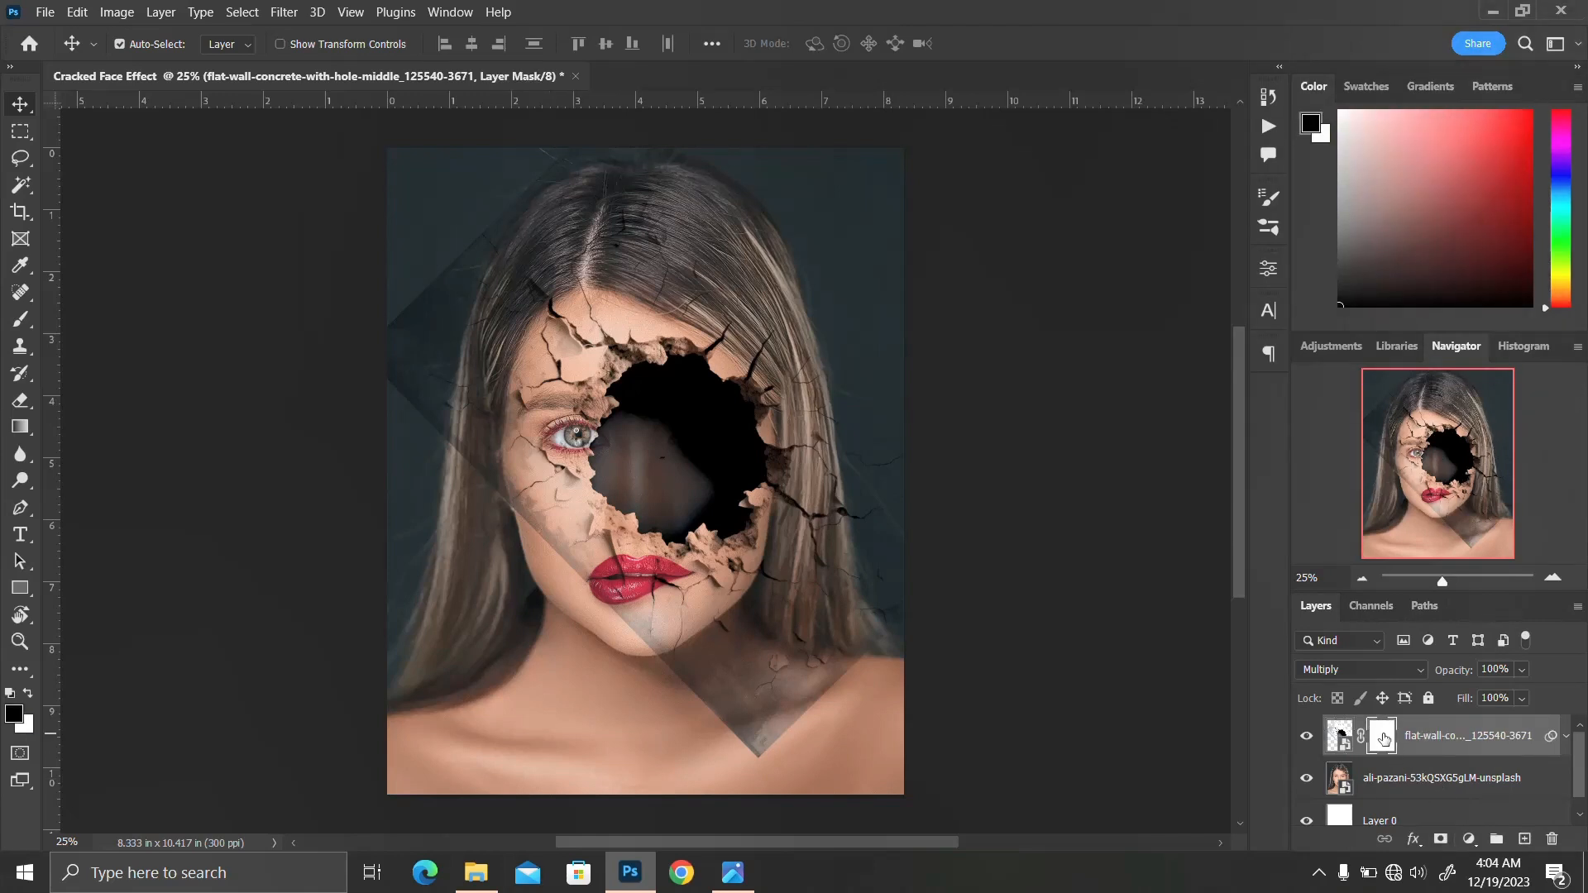
key("b")
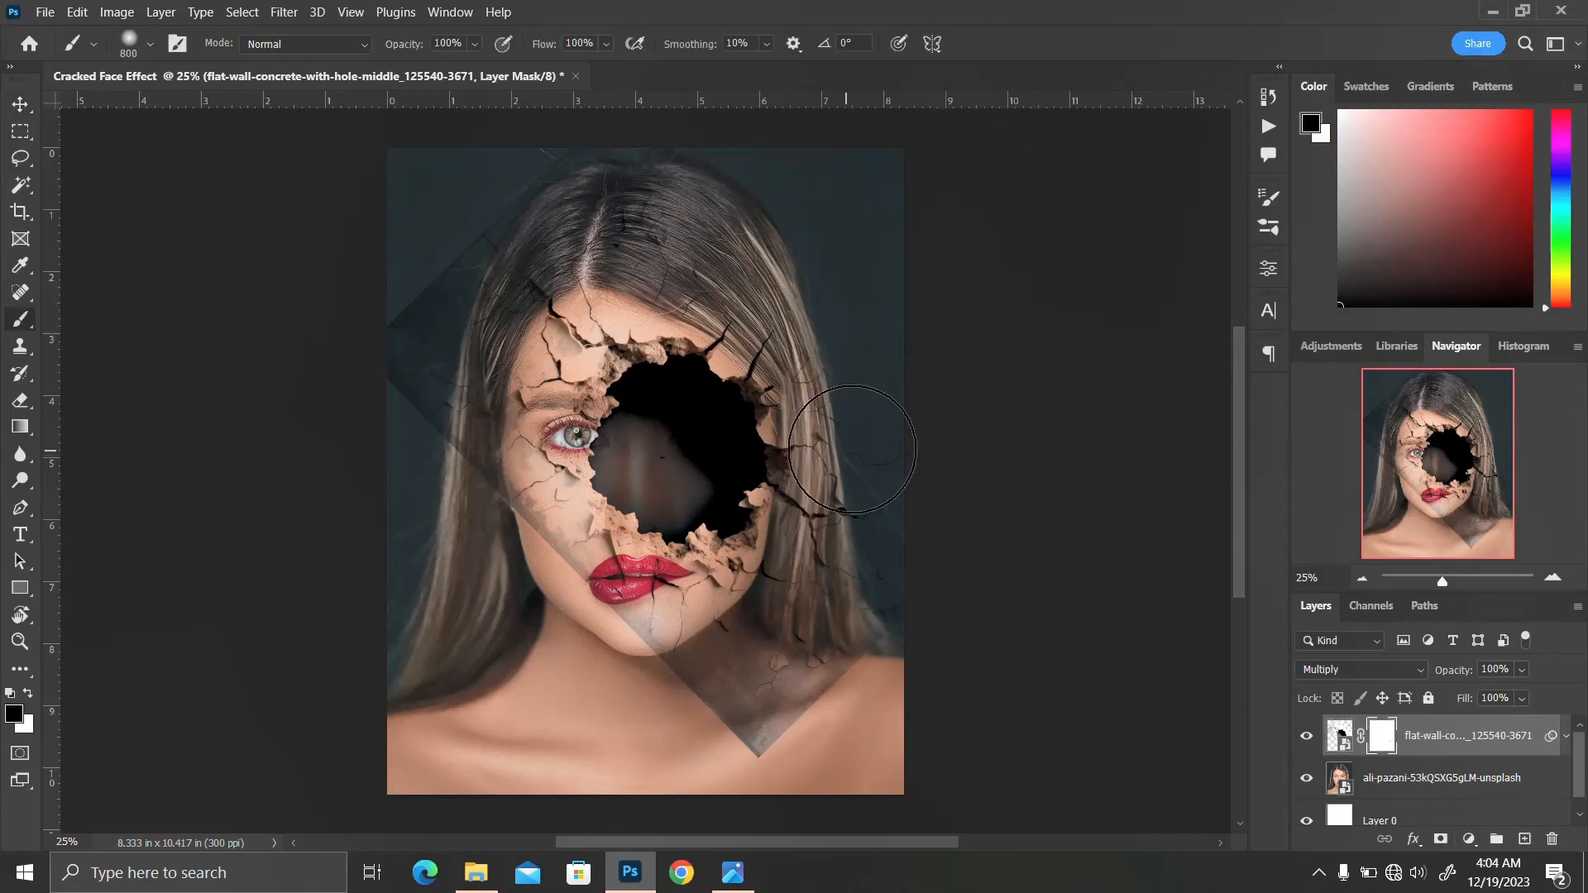
mouse_move(856, 450)
left_mouse_down()
mouse_move(810, 626)
mouse_move(782, 662)
mouse_move(692, 687)
mouse_move(735, 675)
mouse_move(881, 468)
mouse_move(844, 655)
mouse_move(767, 738)
mouse_move(896, 491)
mouse_move(857, 655)
left_mouse_up()
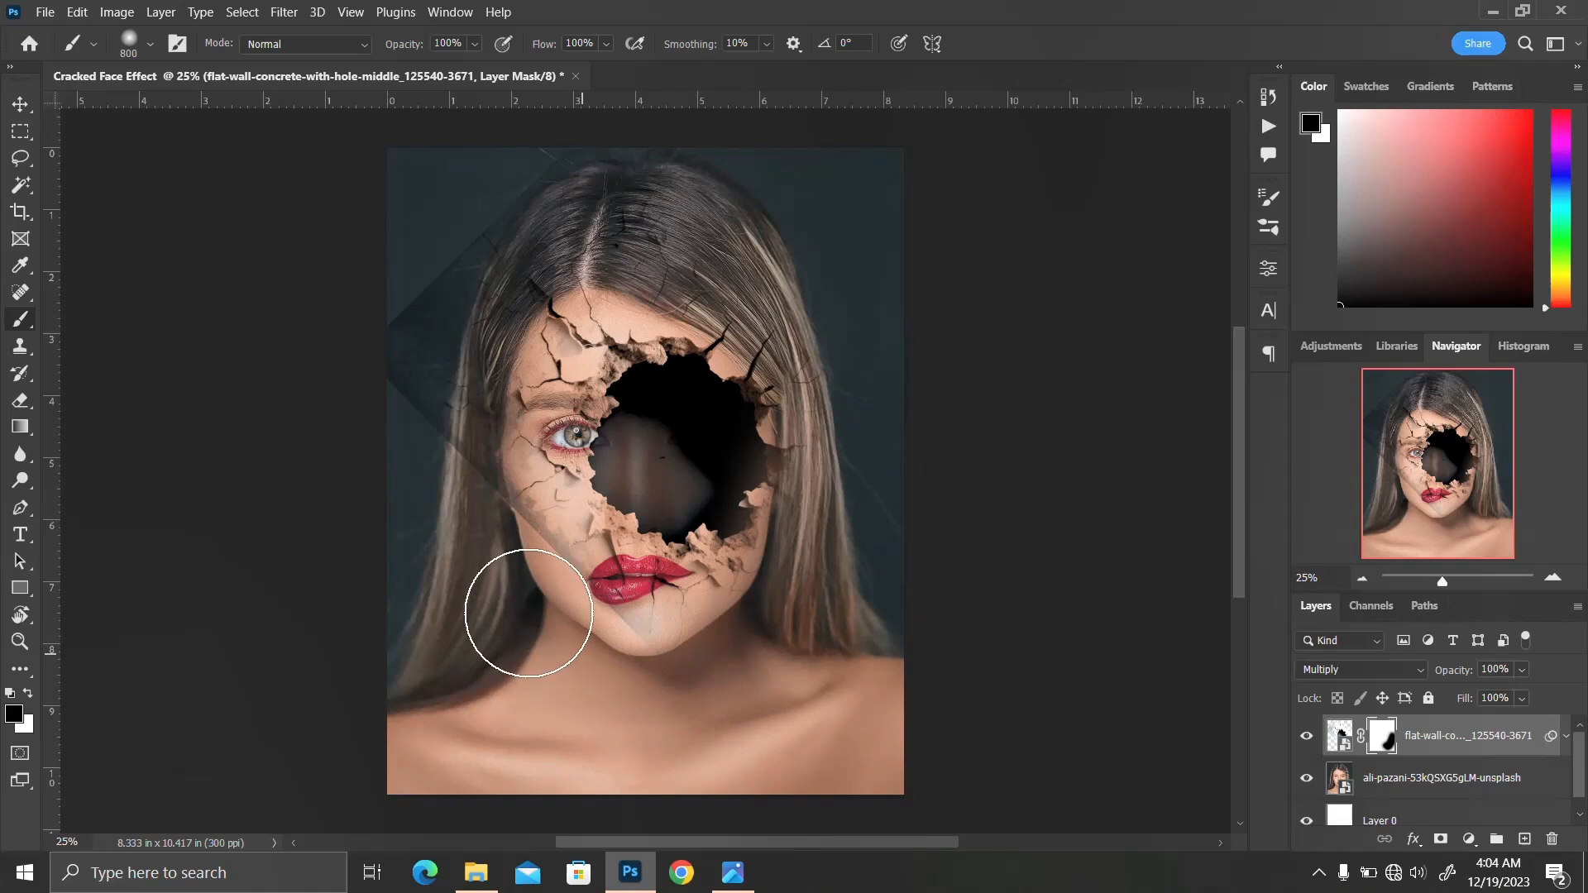
mouse_move(447, 489)
left_mouse_down()
mouse_move(420, 344)
mouse_move(458, 237)
mouse_move(336, 365)
mouse_move(471, 265)
mouse_move(406, 381)
mouse_move(573, 190)
mouse_move(498, 328)
mouse_move(474, 421)
mouse_move(530, 582)
left_mouse_up()
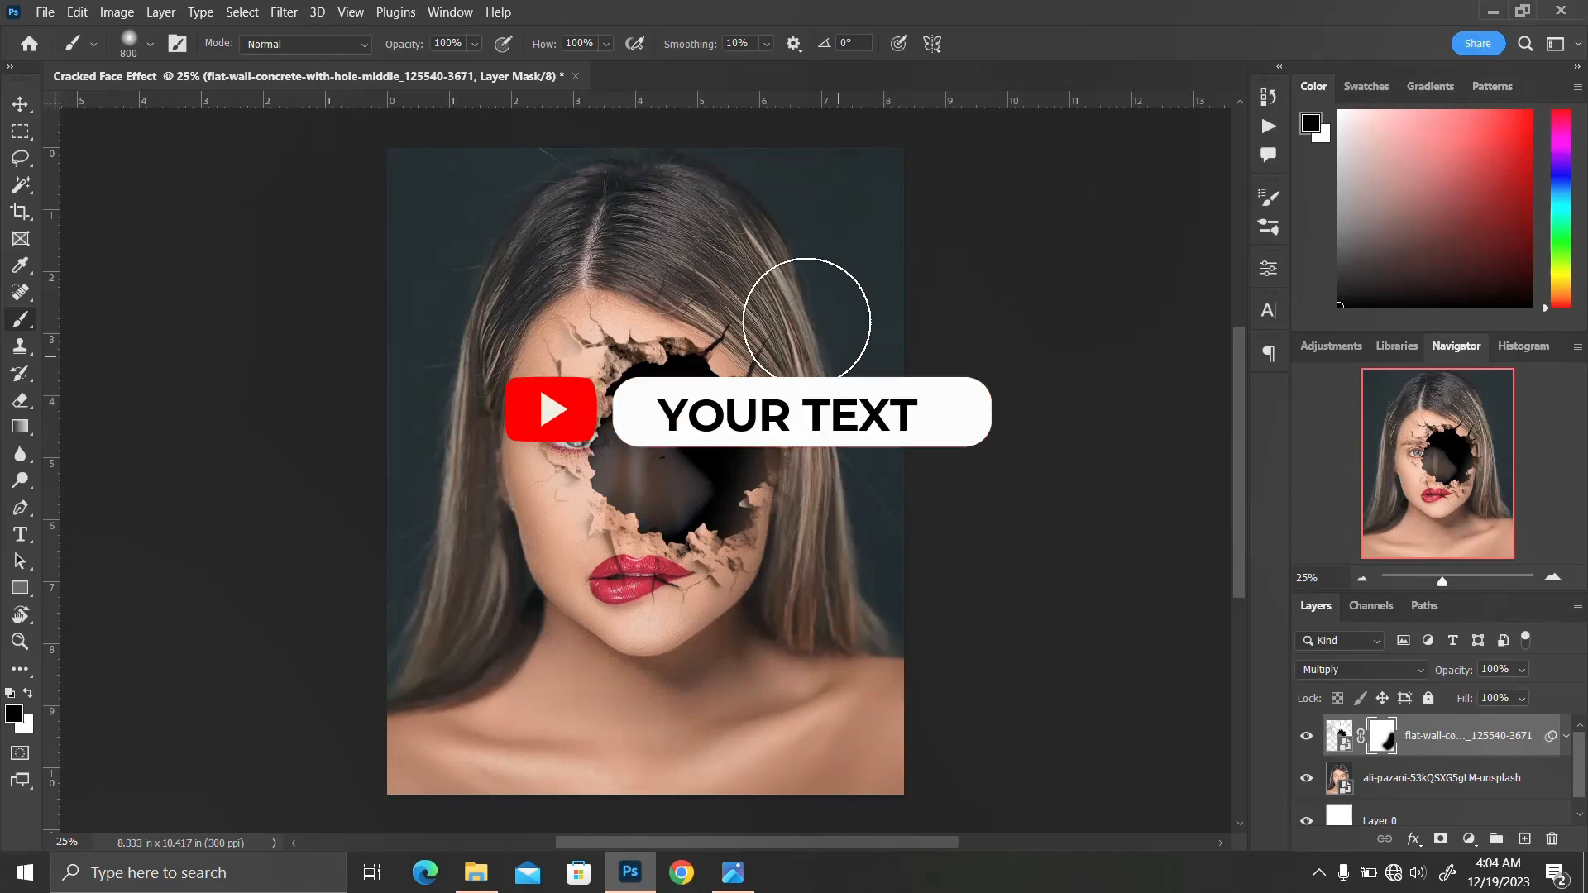
Step: Reduce the brush to 400 px and mask out the remaining cracks over the hair and forehead above the hole
key("bracketleft")
key("bracketleft")
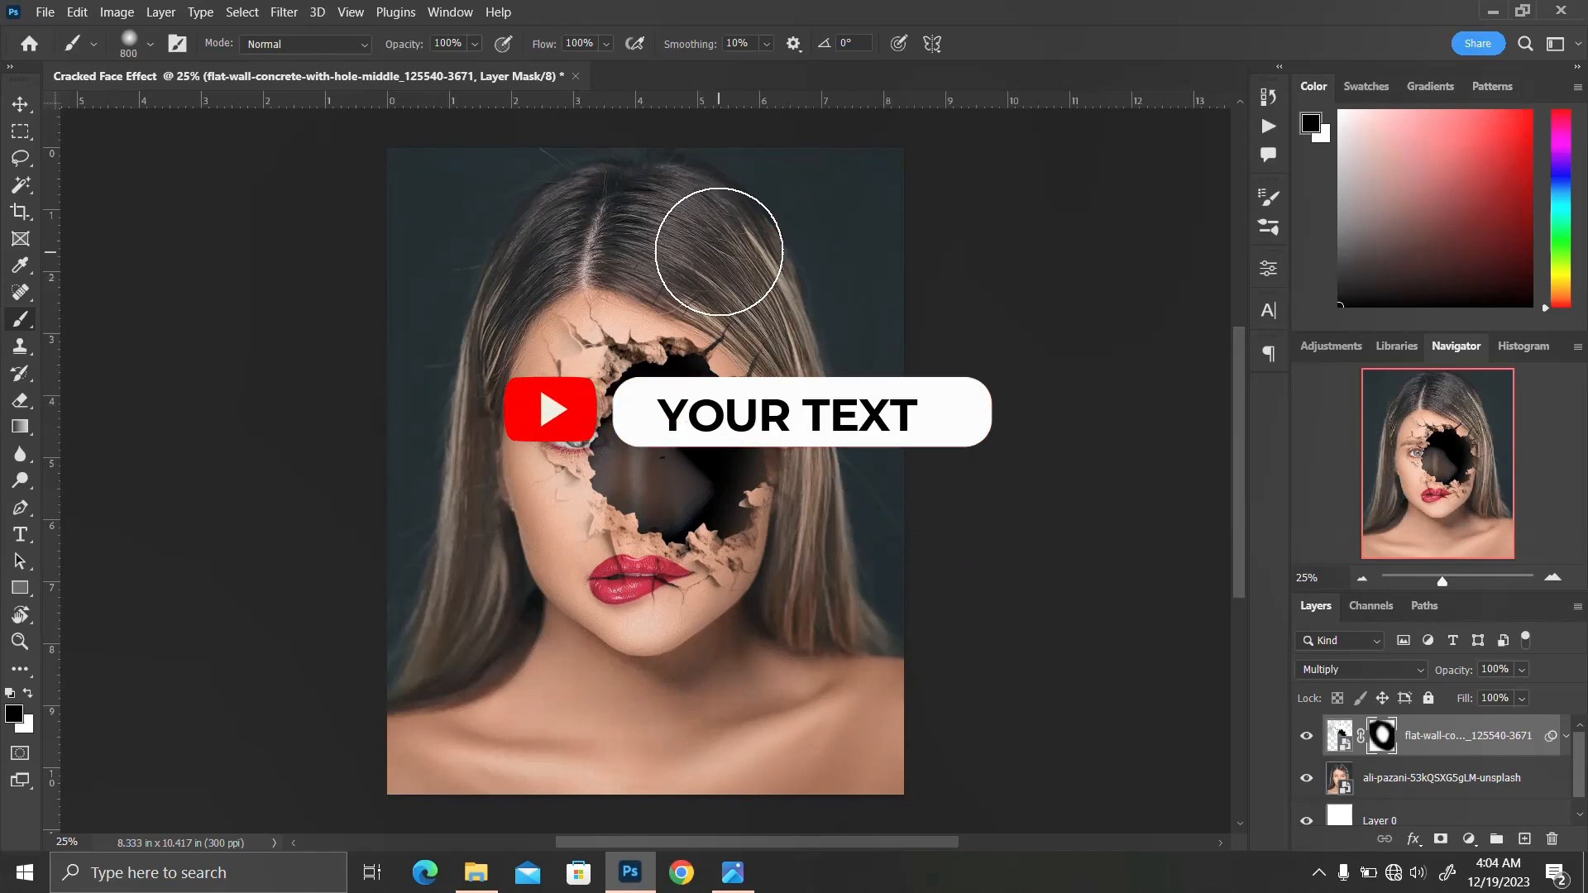
key("bracketleft")
key("bracketleft")
key("bracketleft")
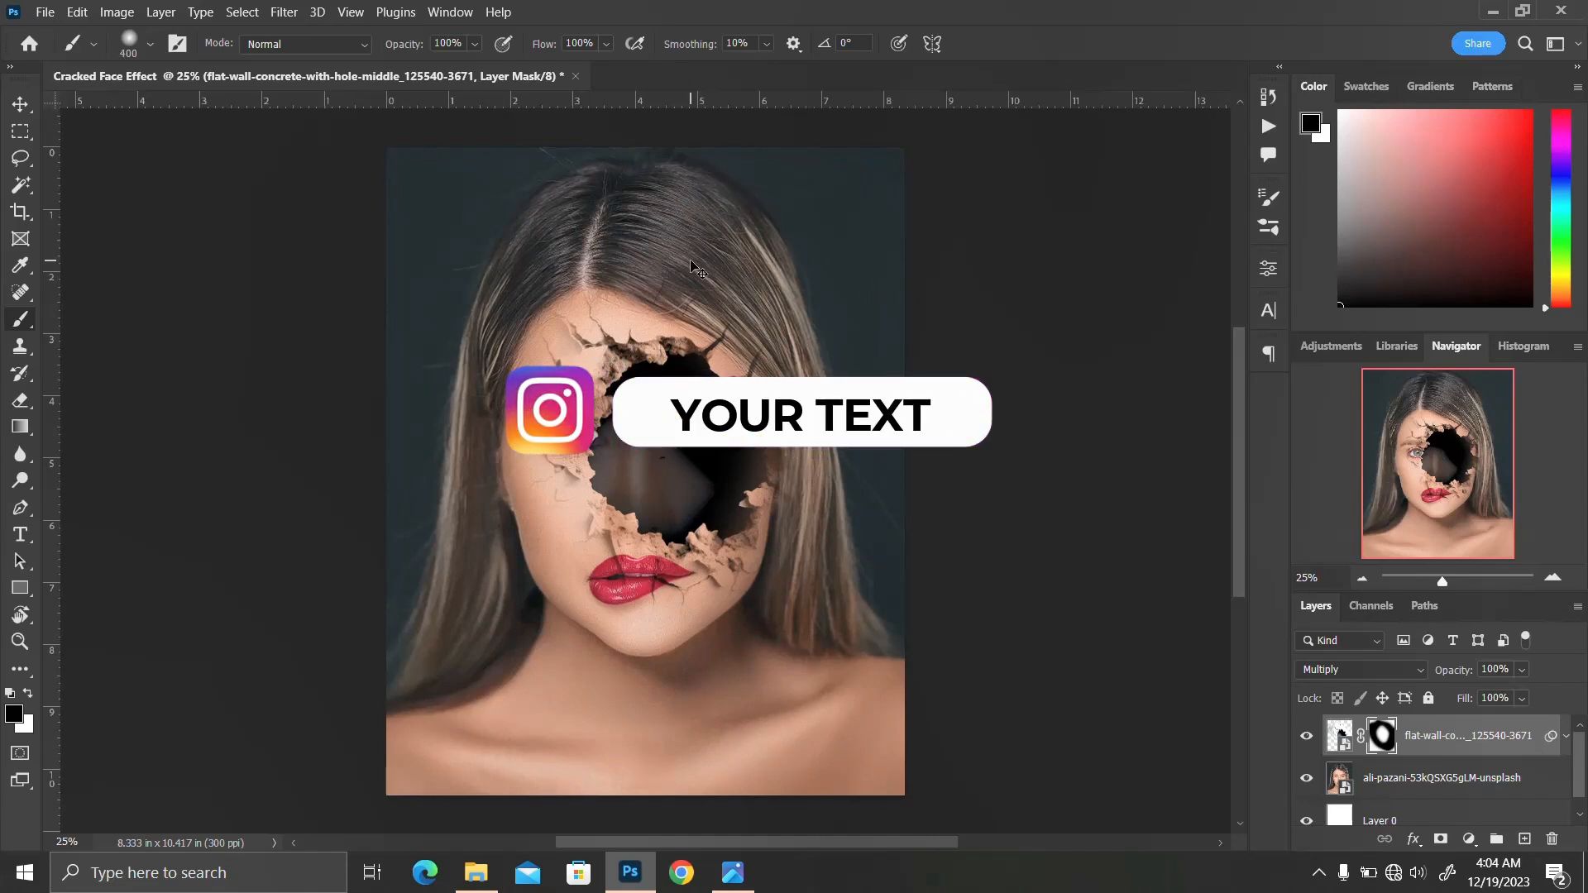
key("ctrl+plus")
key("ctrl+plus")
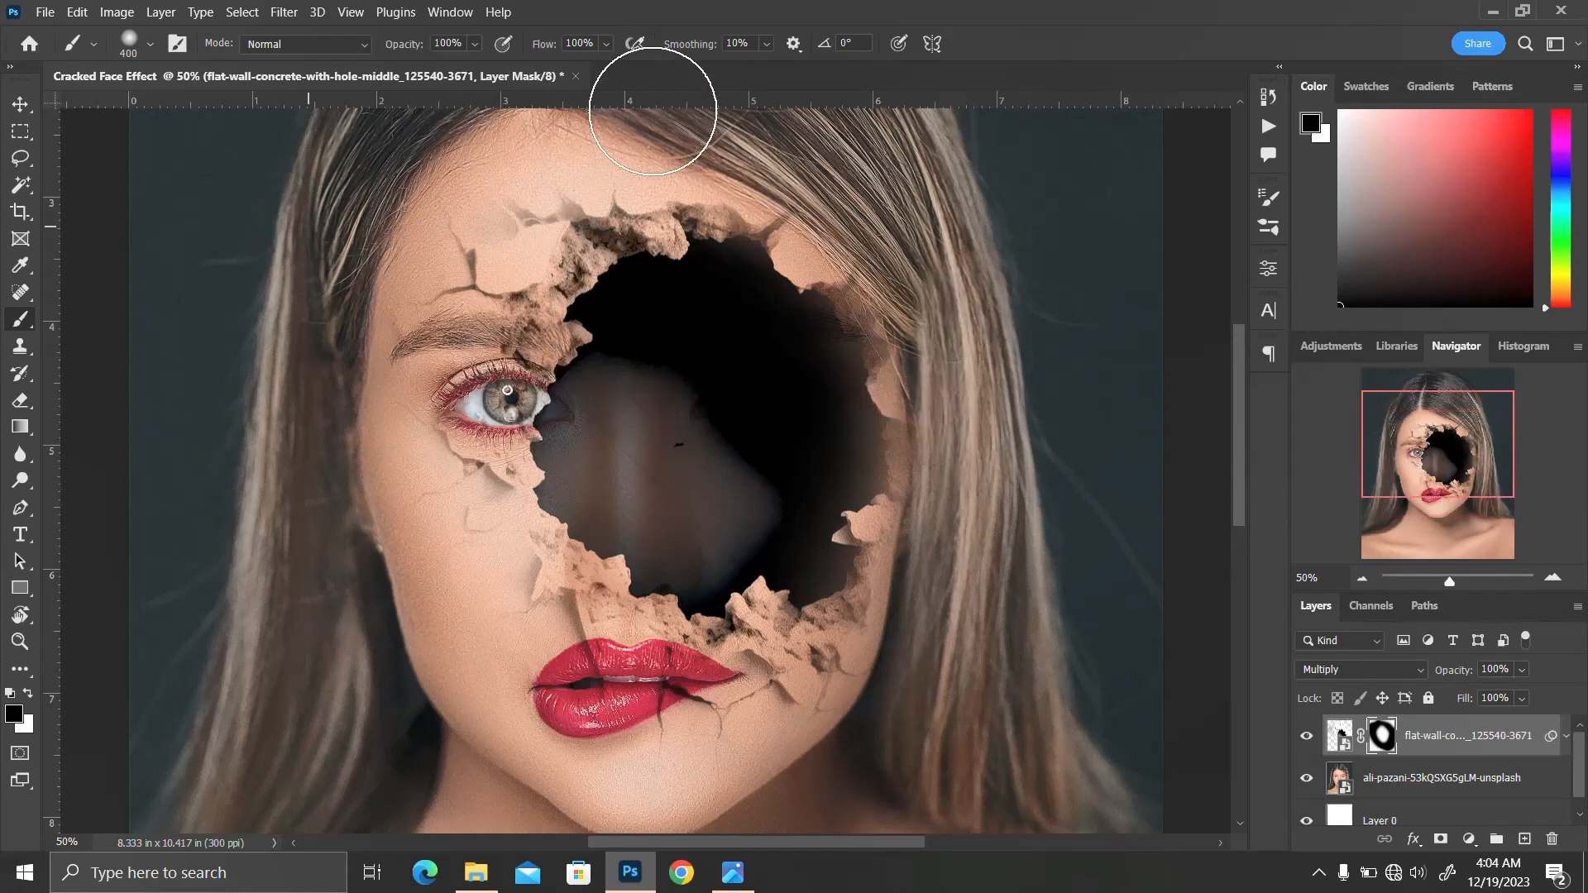
scroll(1001, 430, "up", 3)
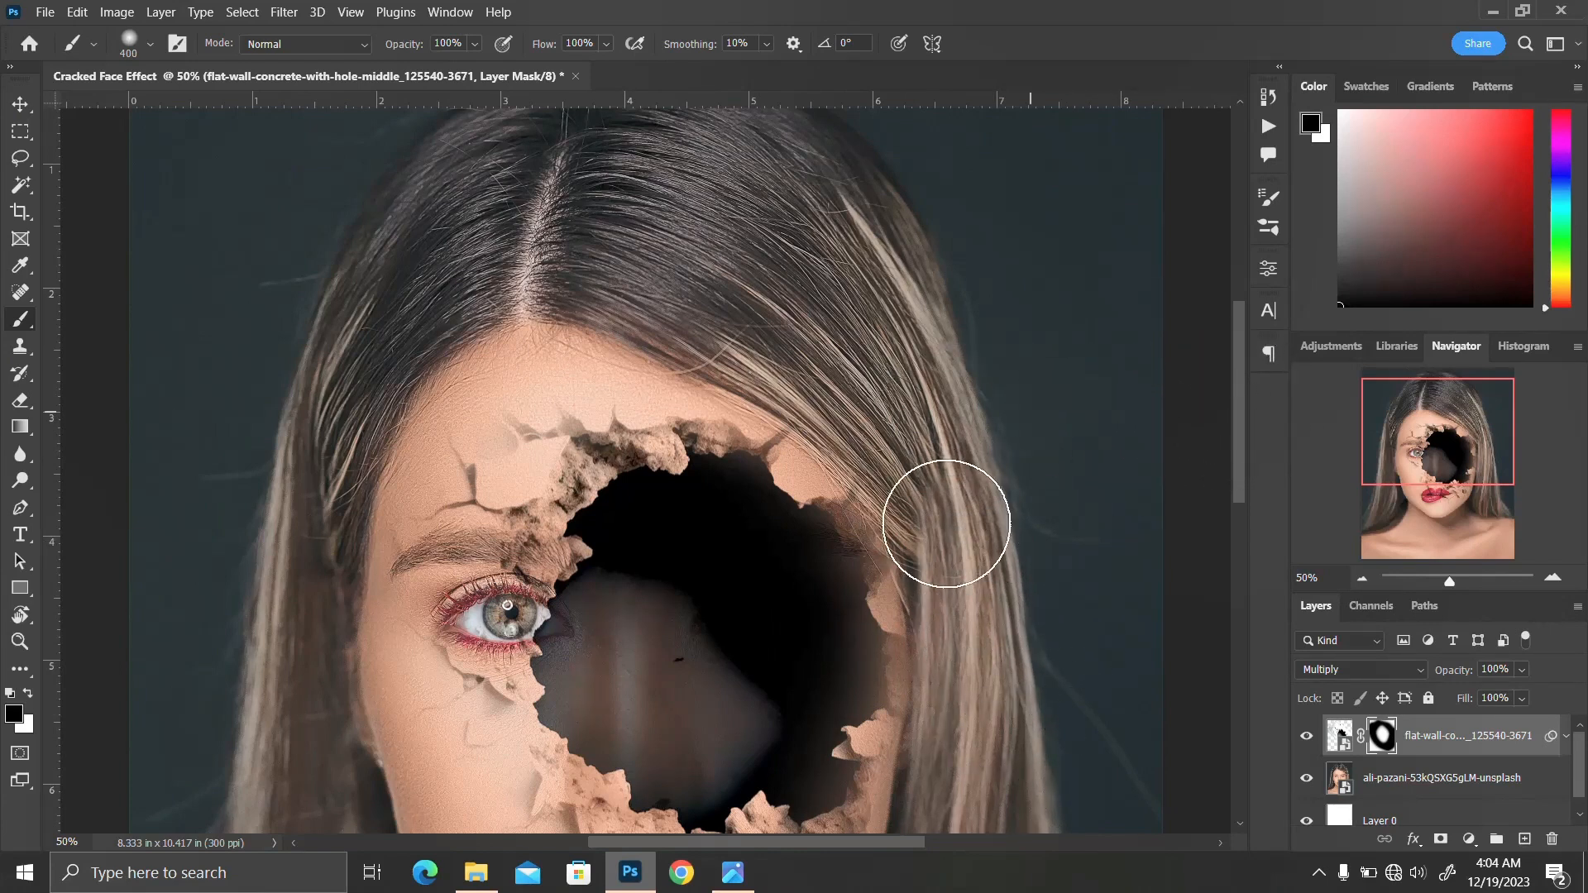
scroll(947, 524, "down", 1)
key("ctrl+0")
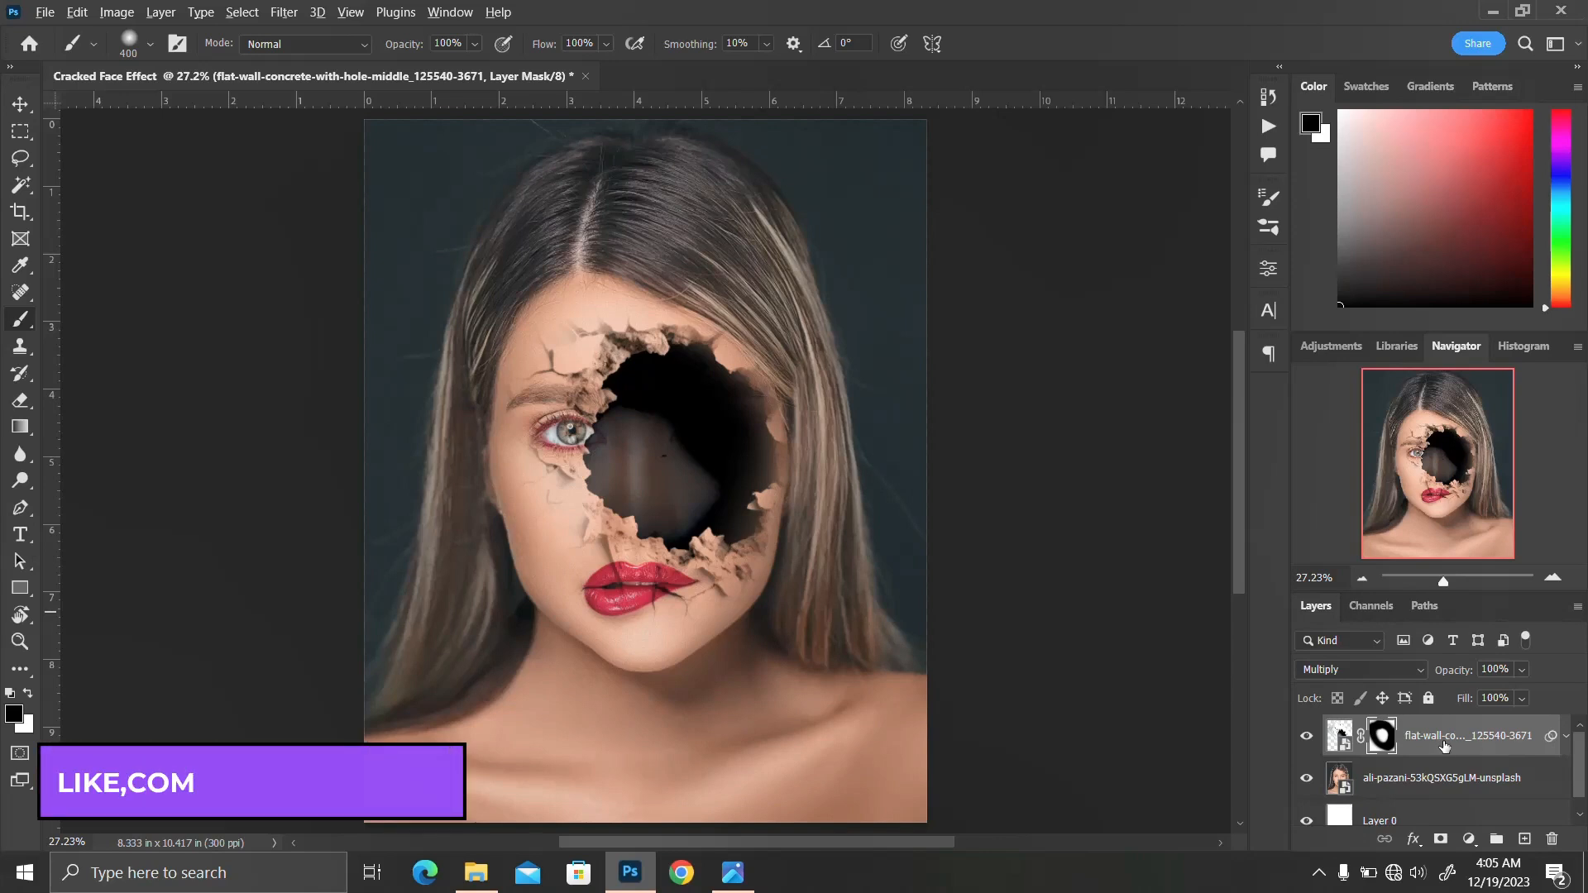
Step: Stamp all visible layers into a new top layer and convert it to a smart object
key("ctrl+shift+alt+e")
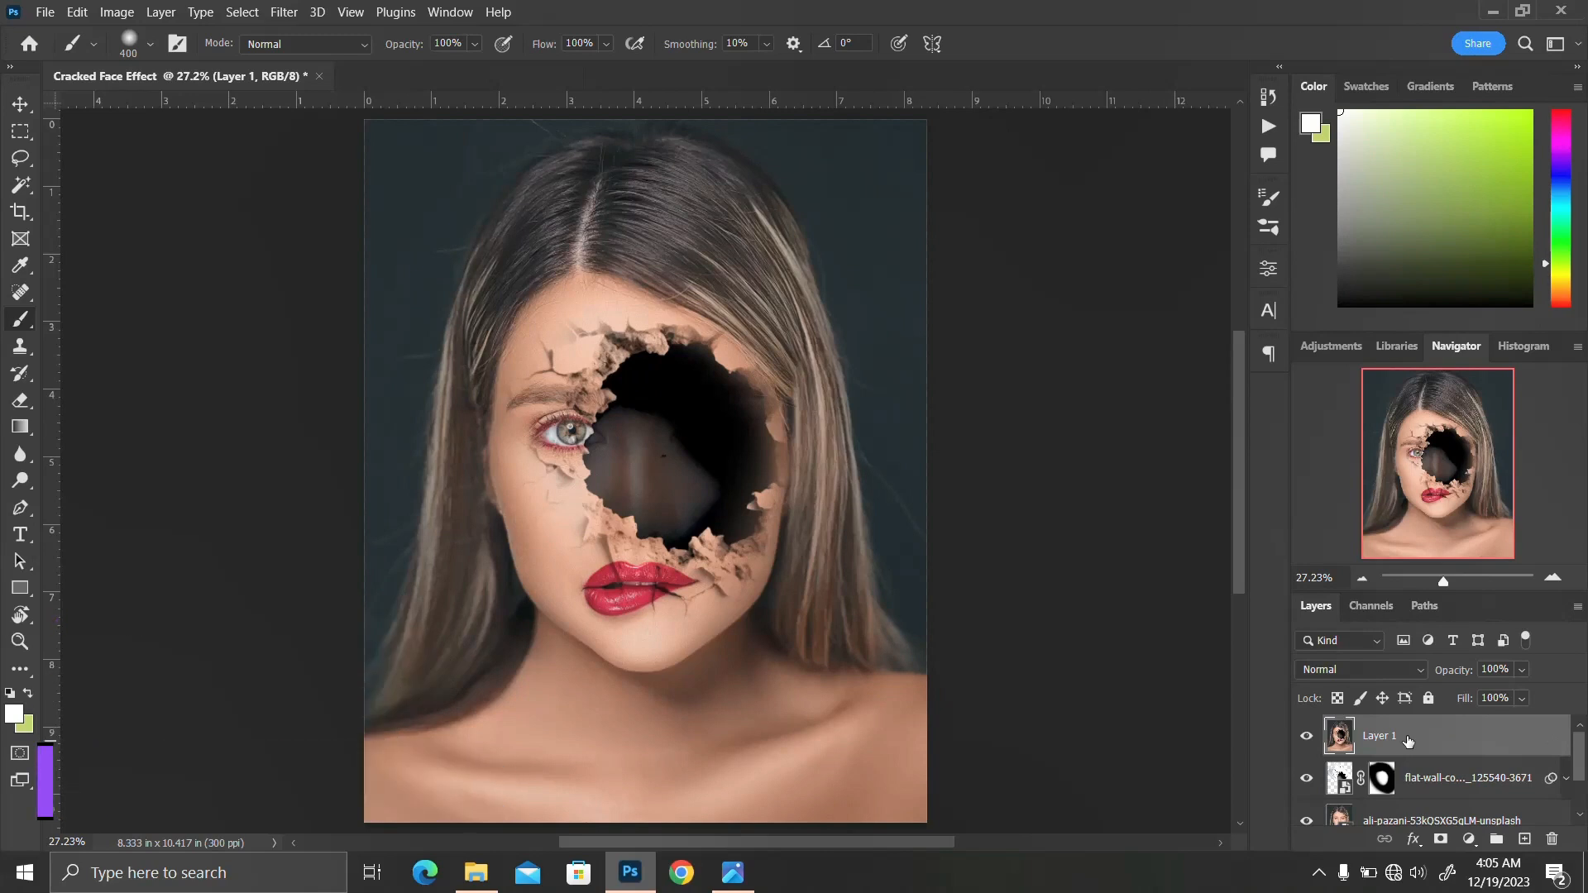
right_click(1407, 736)
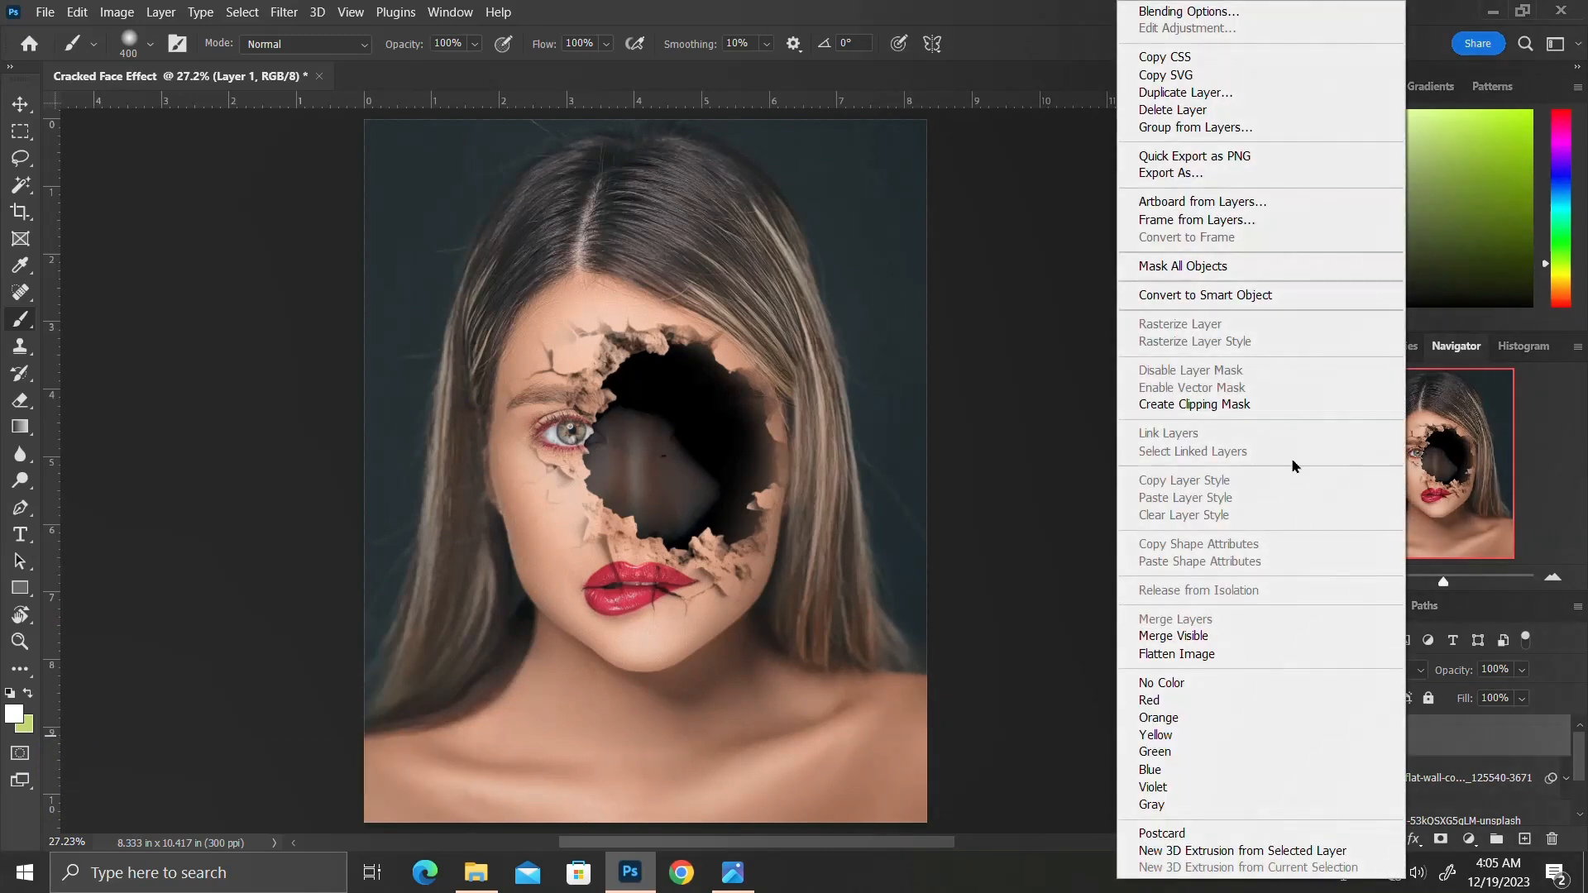
left_click(1226, 295)
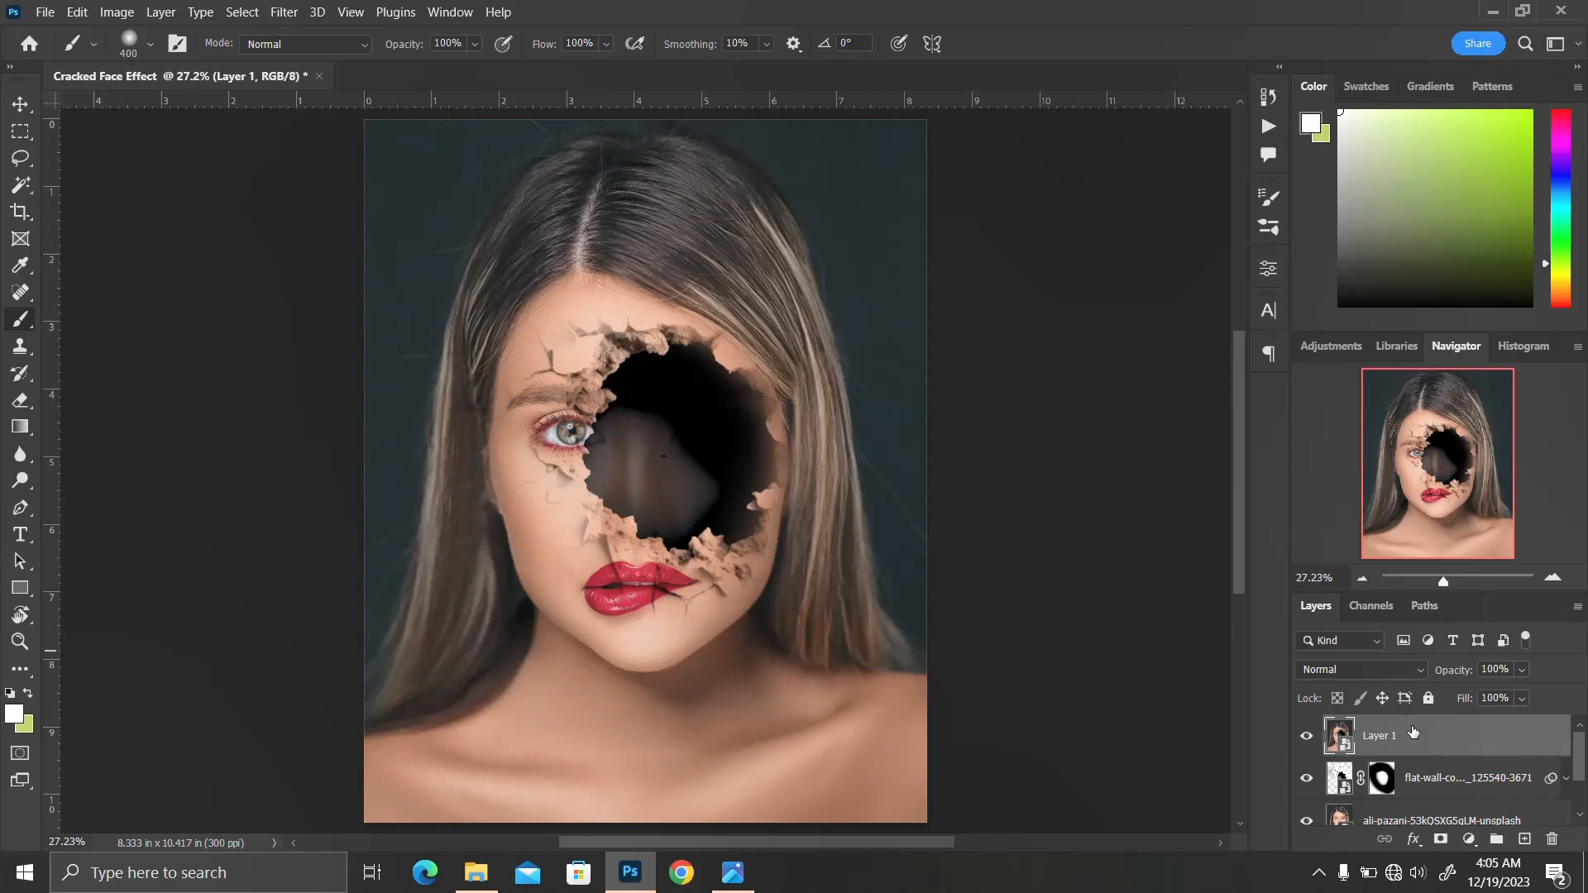
Step: Open the Camera Raw Filter on the merged layer and set Temperature to +7 and Tint to +21
left_click(283, 15)
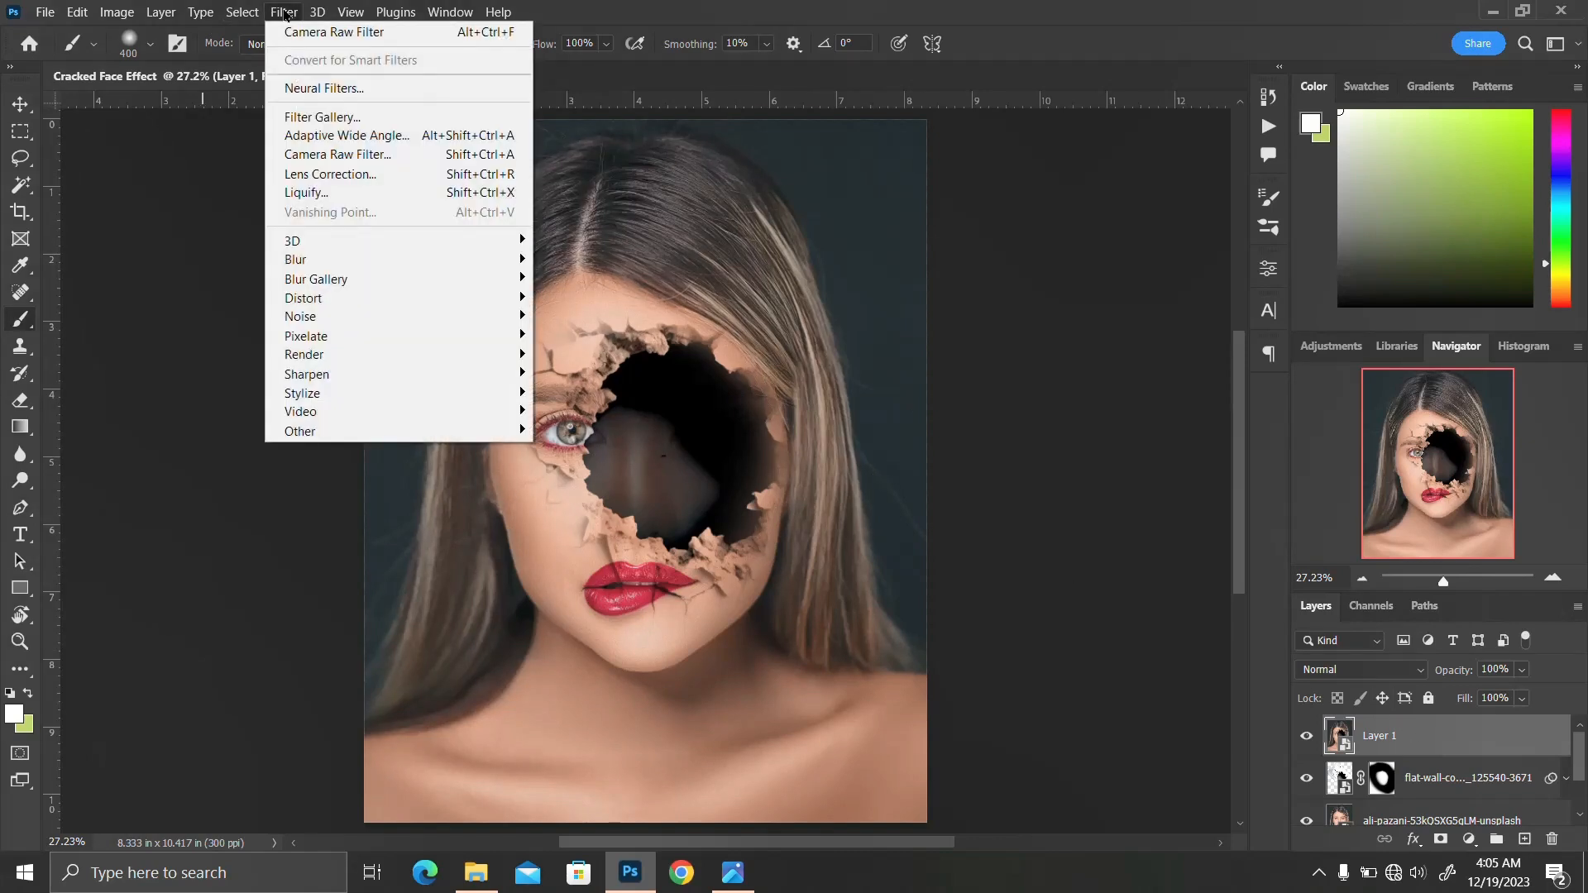
left_click(322, 156)
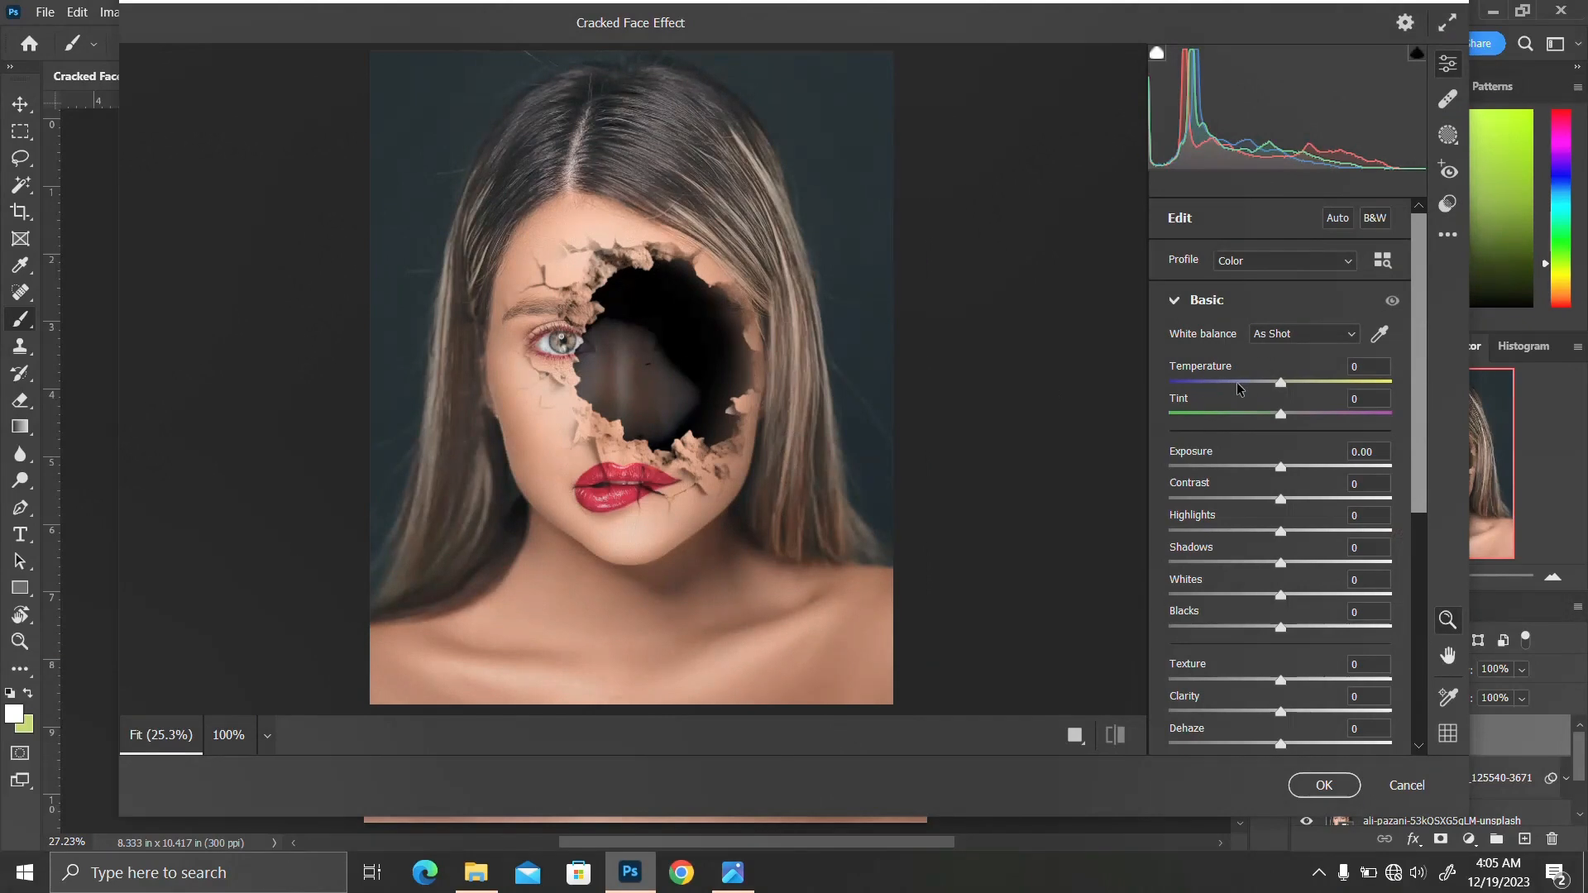
left_click_drag(1282, 382, 1302, 412)
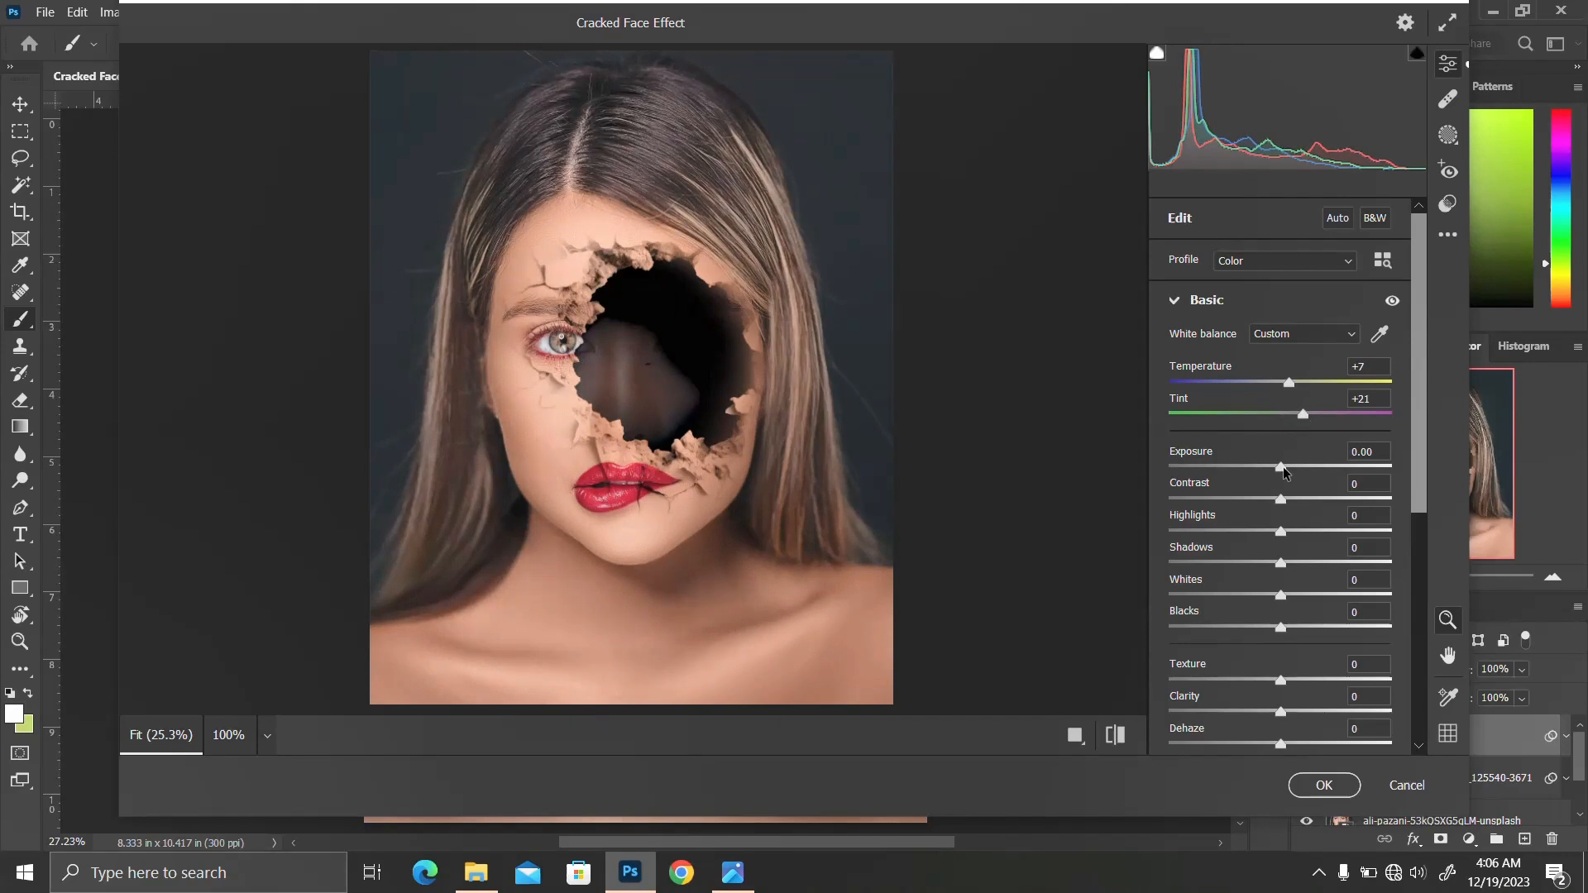
Step: Set Exposure to -0.80, Contrast to +18, Highlights to +6, Blacks to -62 and Texture to +100 in the Camera Raw Filter
left_click_drag(1283, 468, 1289, 541)
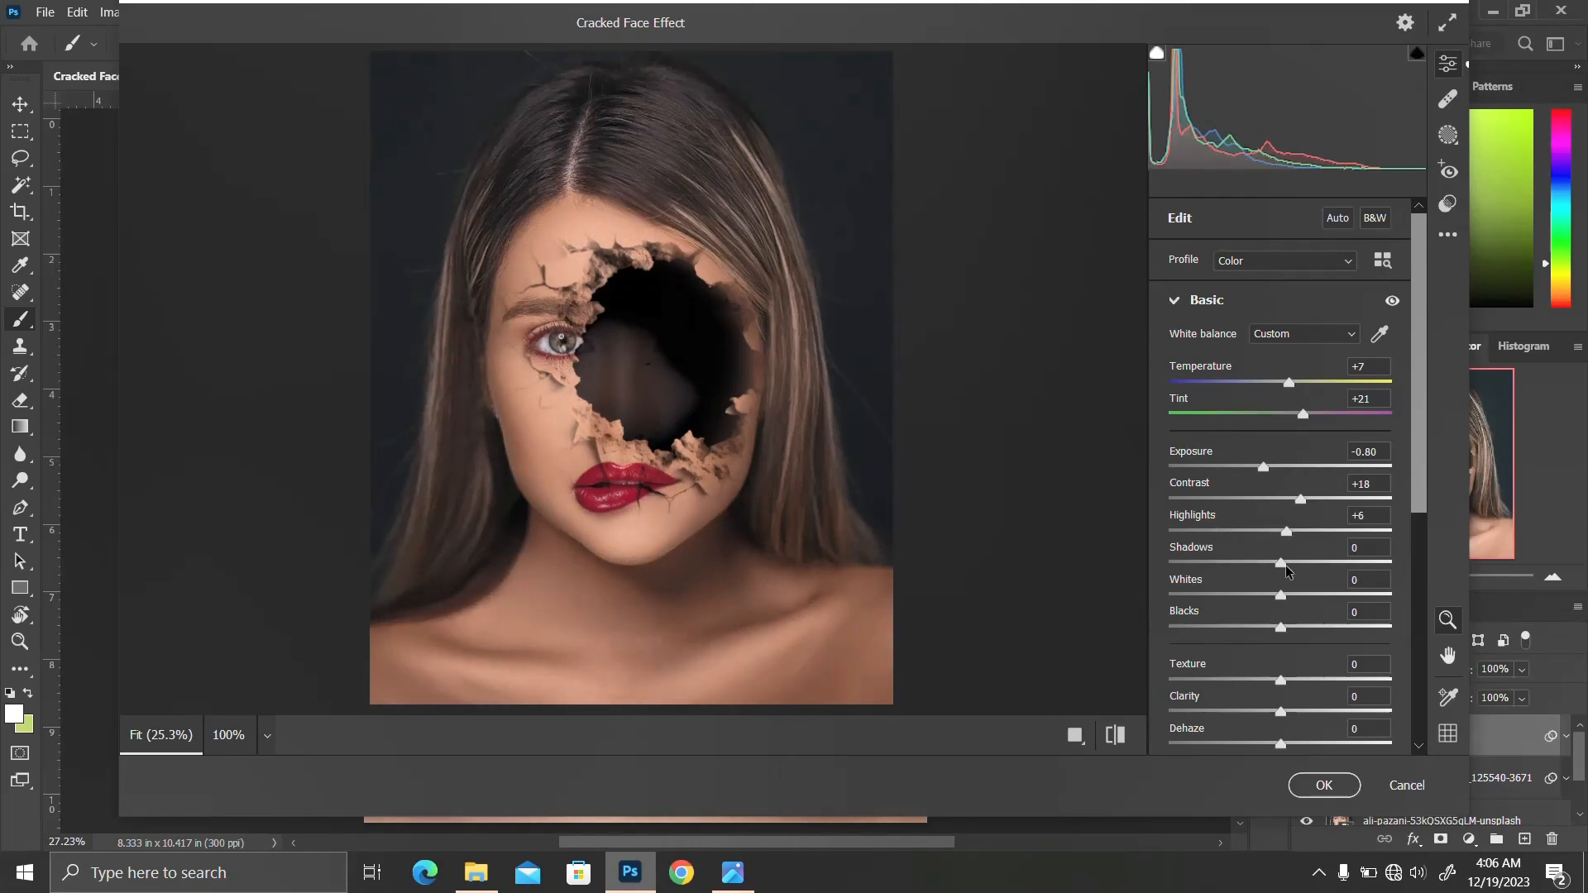
left_click_drag(1283, 628, 1215, 650)
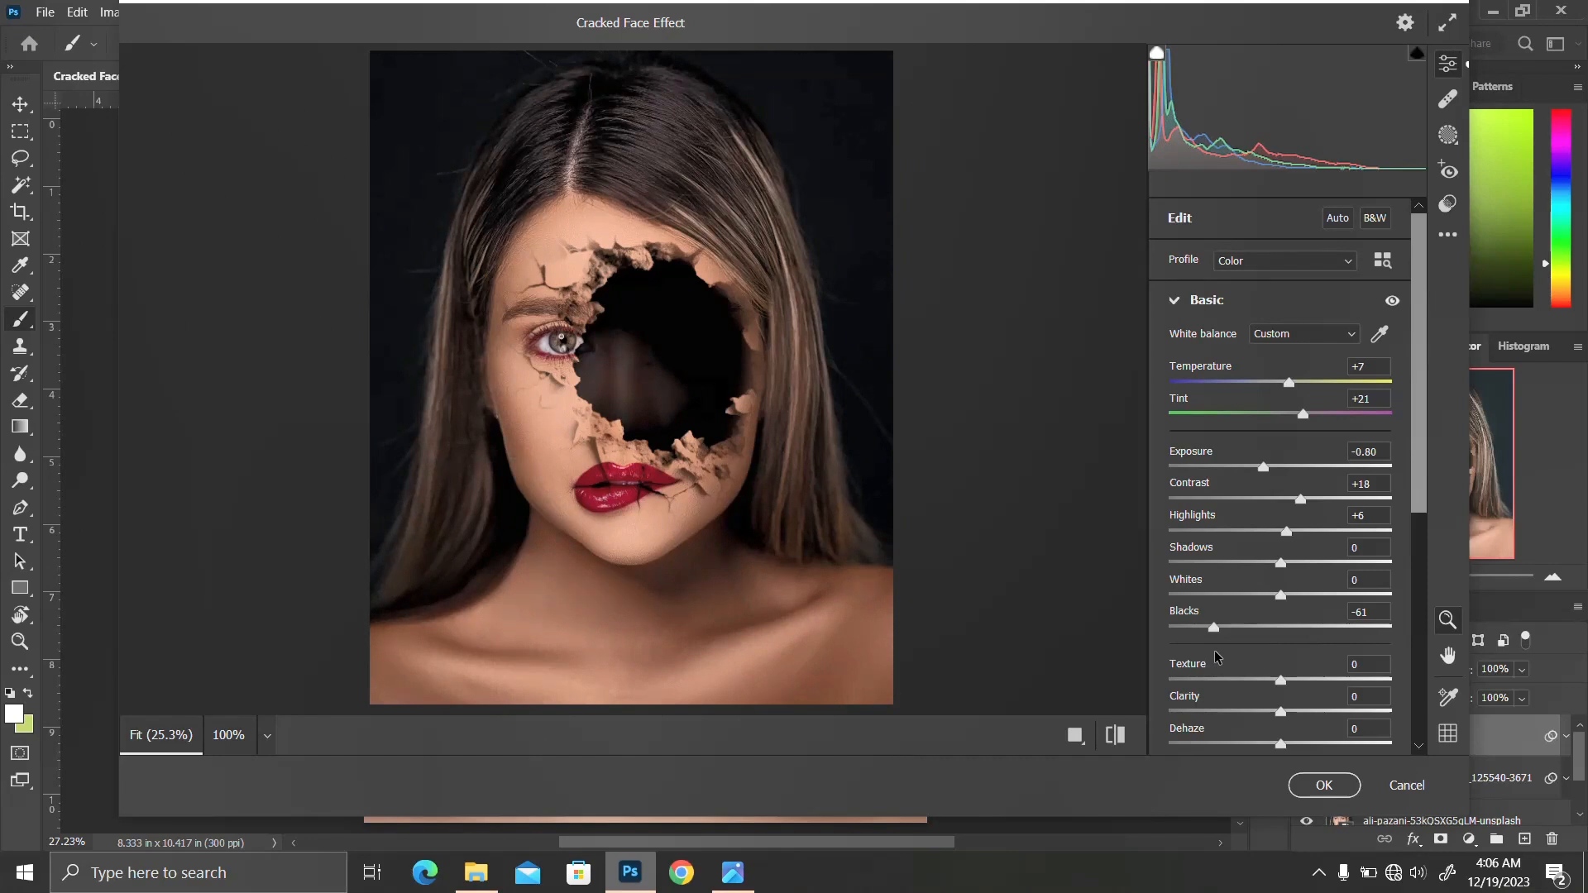
left_click_drag(1280, 680, 1444, 685)
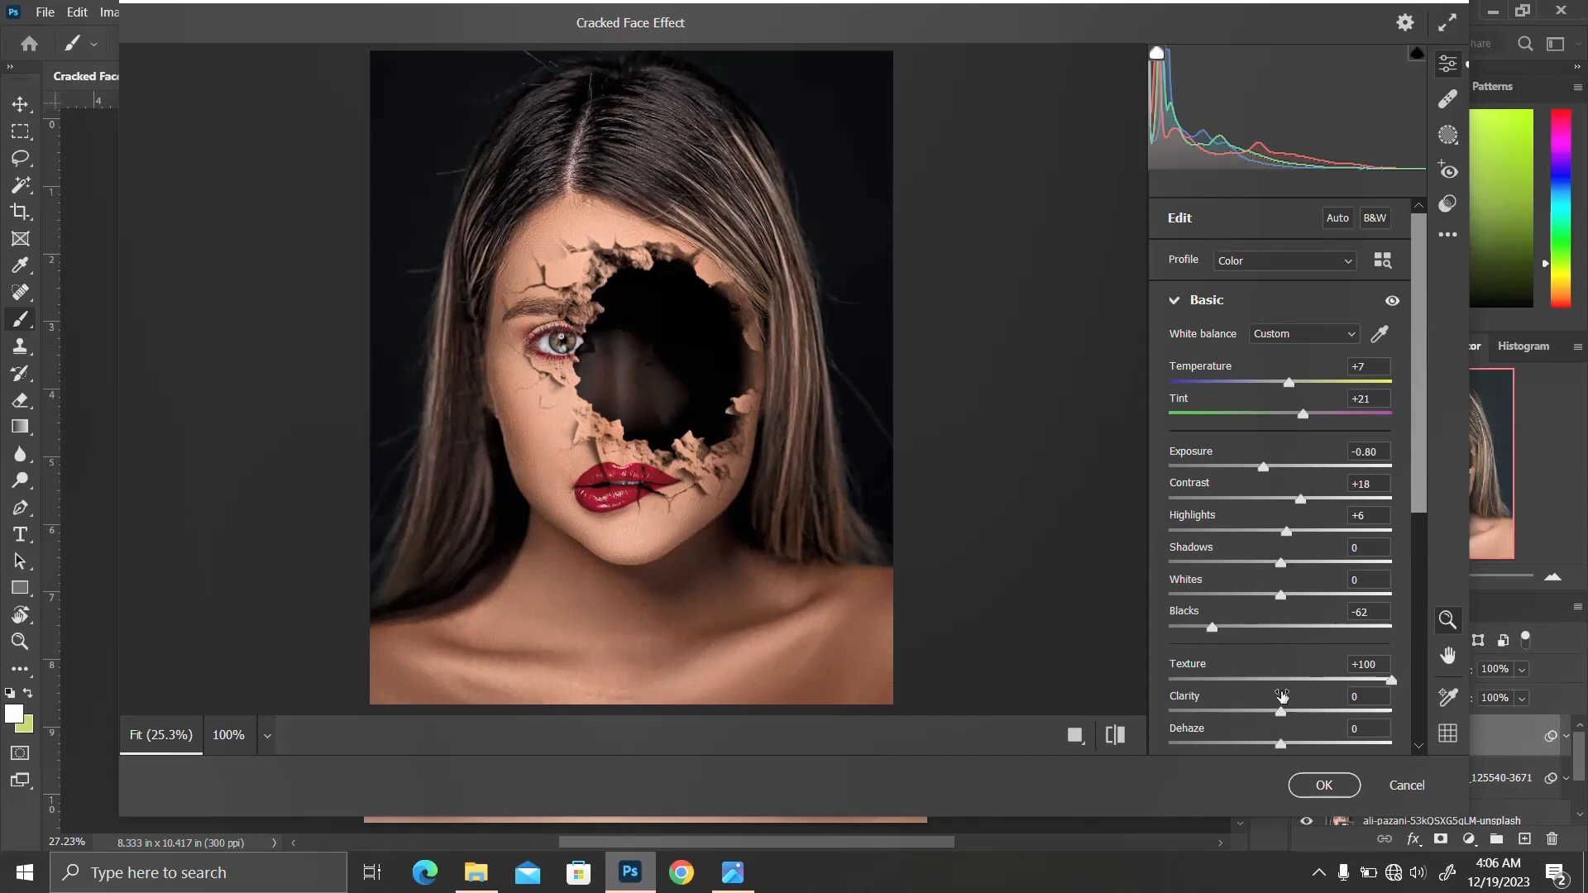
Step: Set Vibrance to +33 and Saturation to +10, and apply the Camera Raw Filter to the merged layer
scroll(1283, 691, "down", 3)
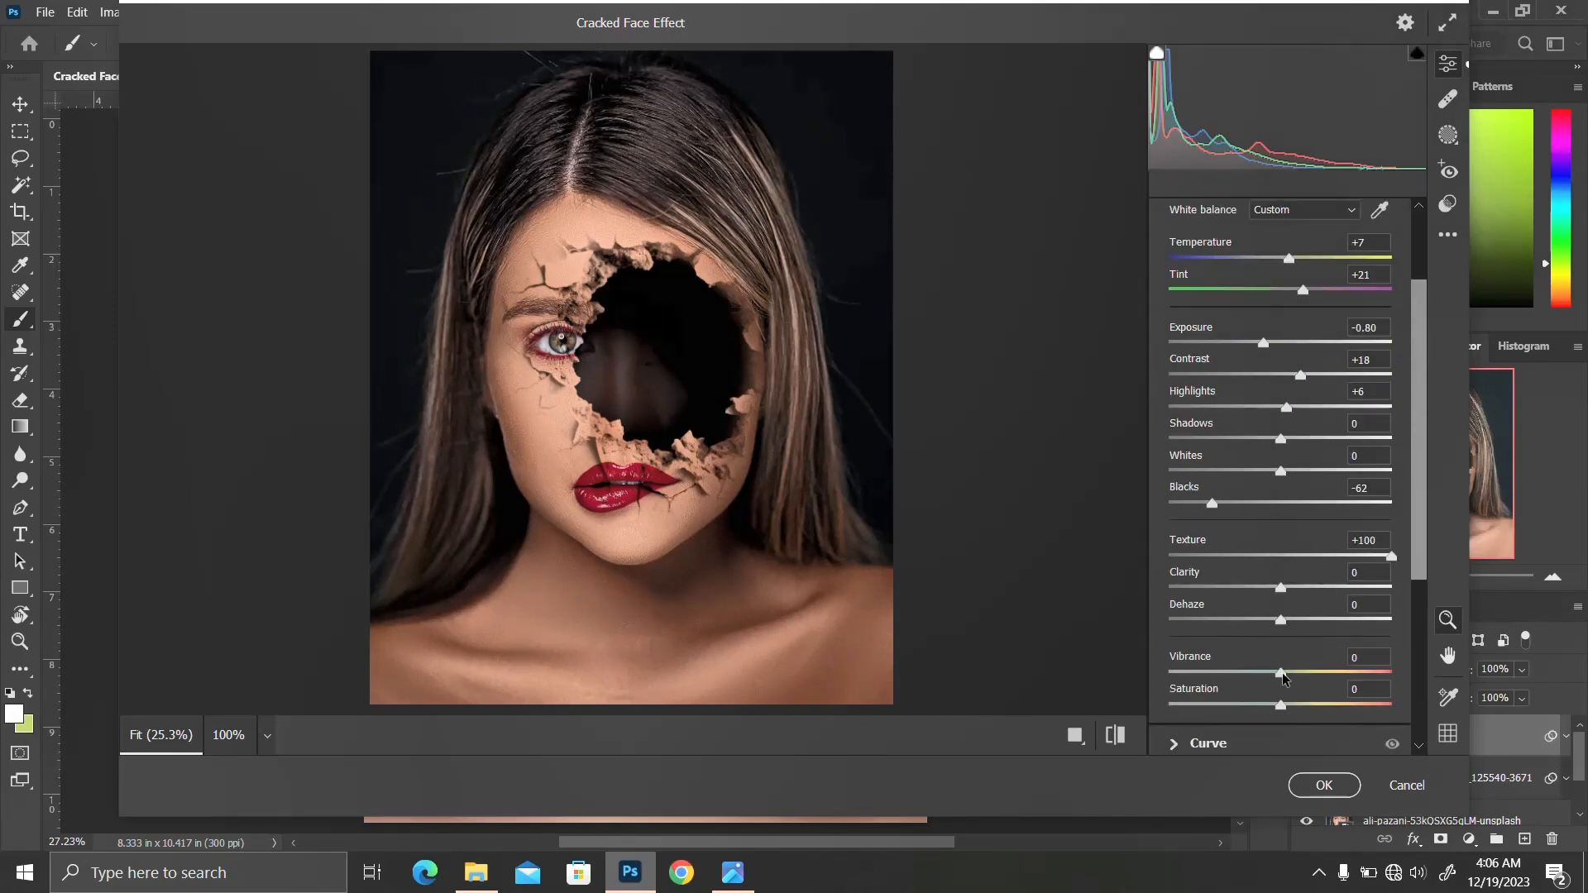
left_click_drag(1283, 677, 1321, 667)
mouse_move(1280, 709)
left_mouse_down()
mouse_move(1312, 698)
mouse_move(1264, 713)
mouse_move(1289, 710)
left_mouse_up()
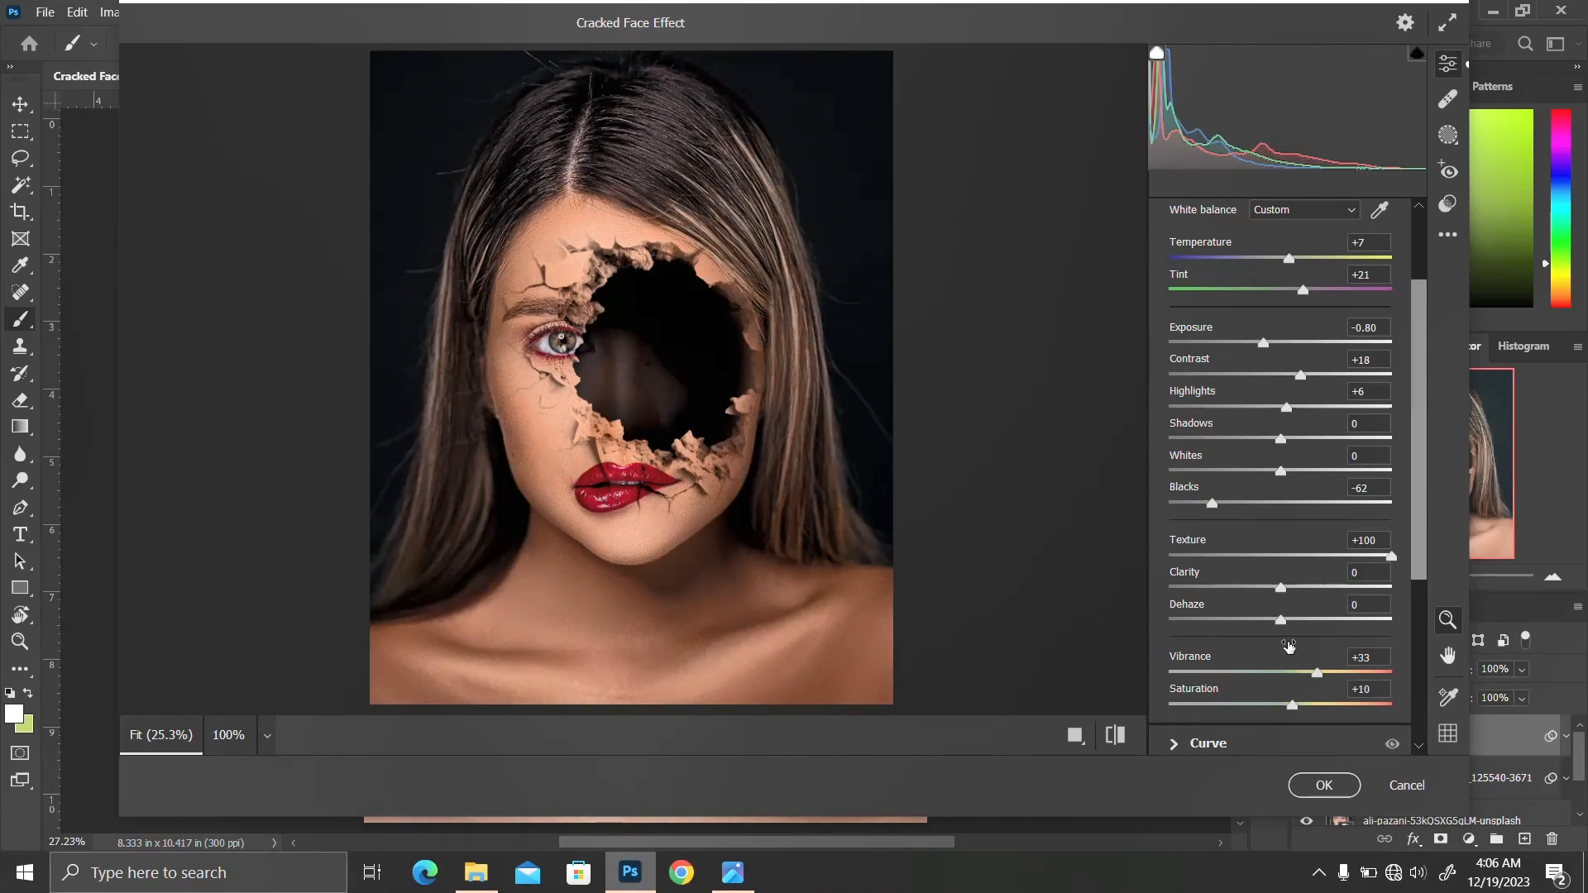
left_click(1318, 792)
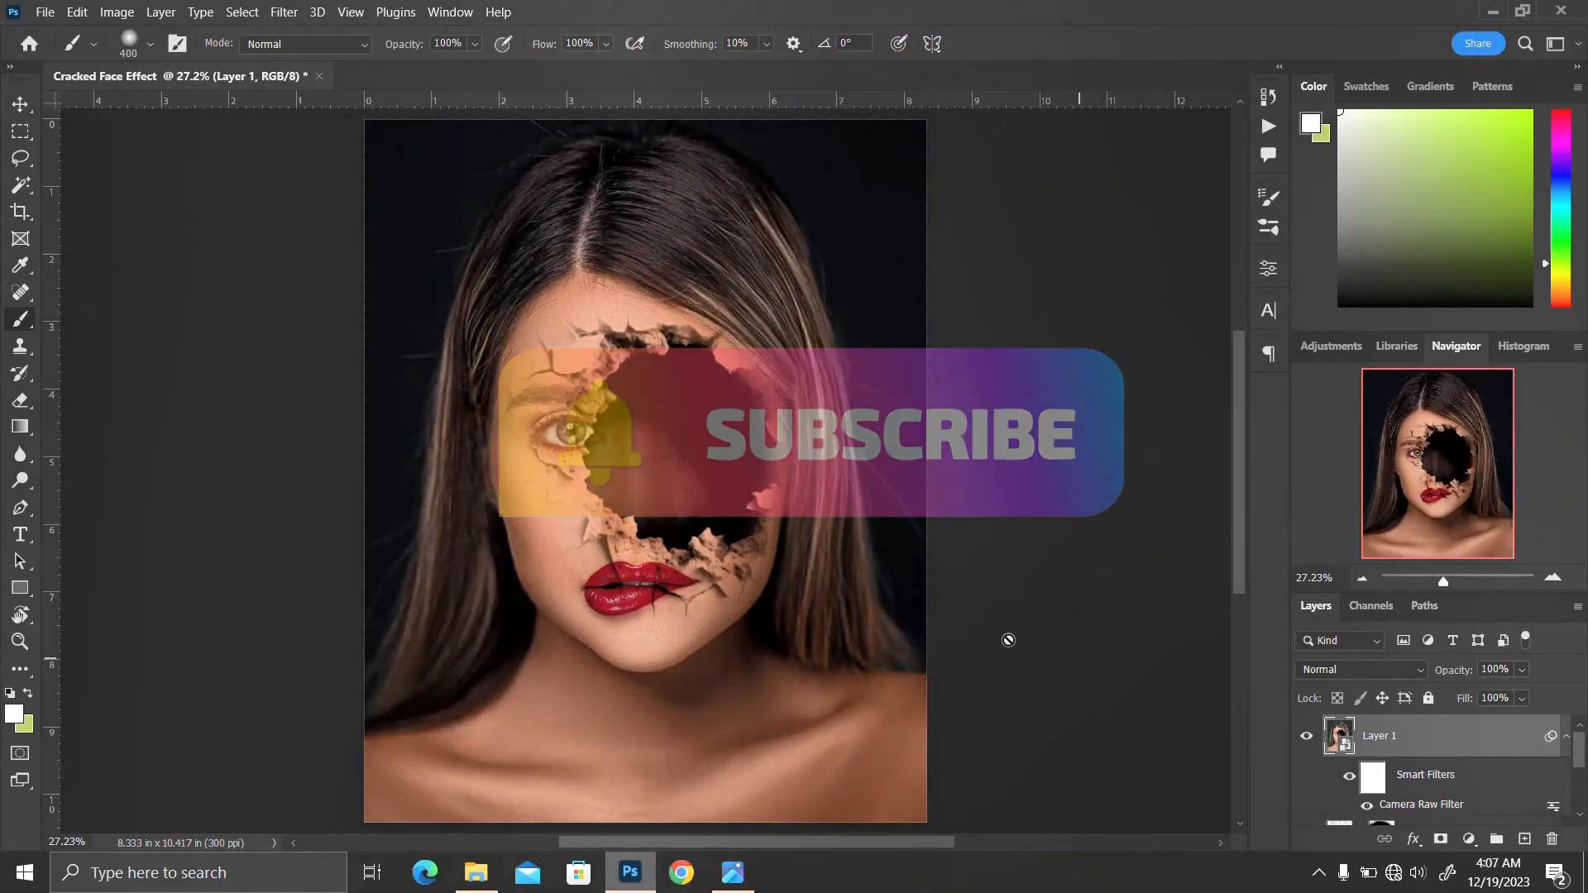
Step: Collapse the smart filter list of Layer 1 and group that layer with the concrete wall layer
scroll(890, 589, "down", 1)
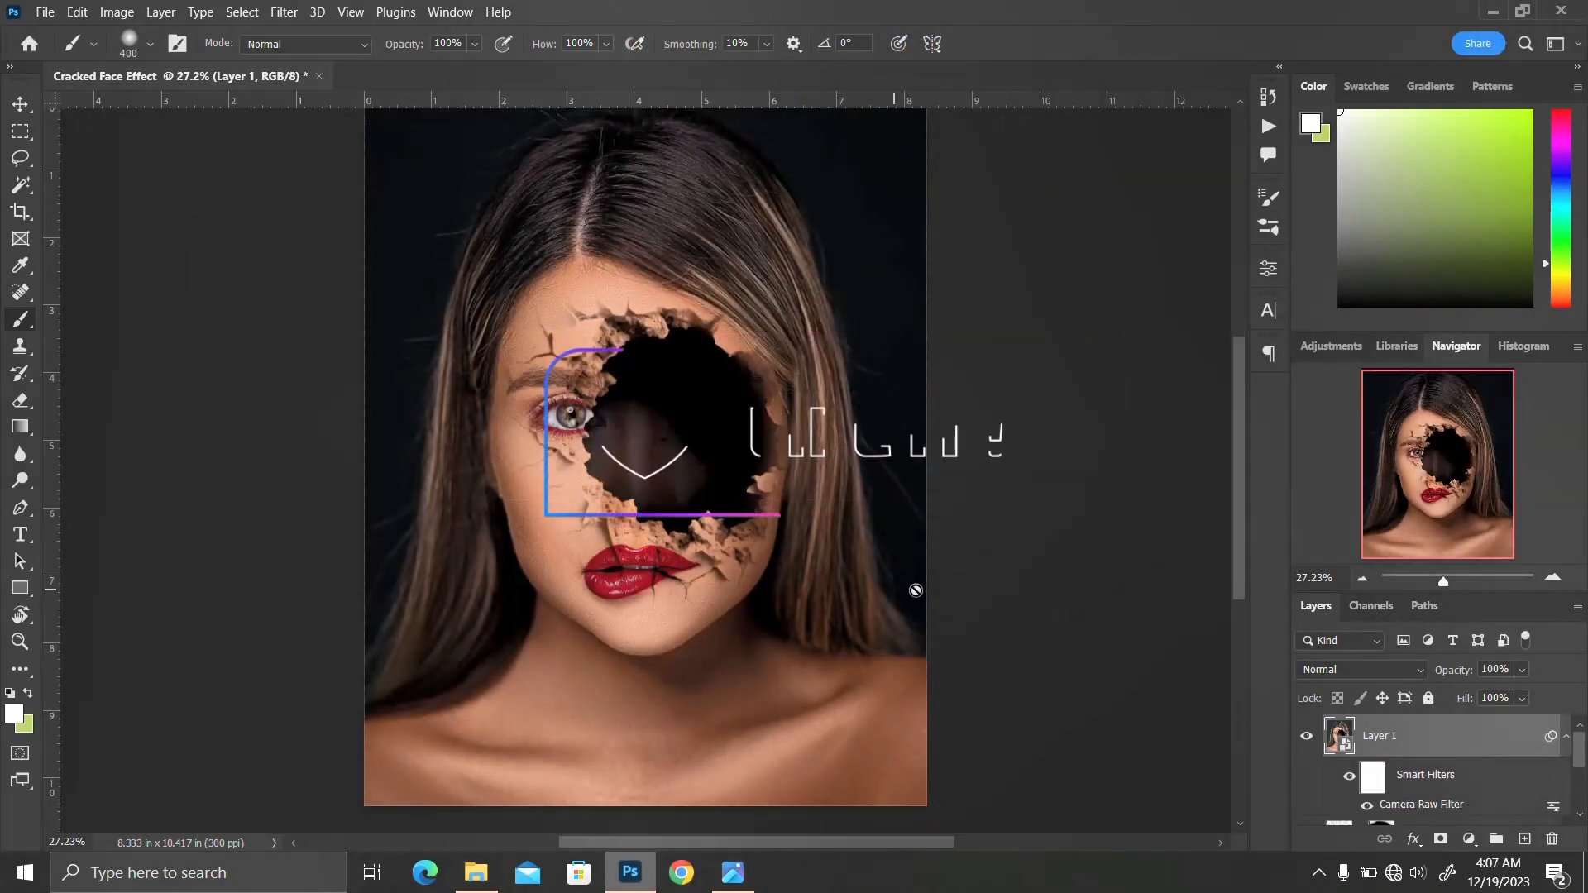
left_click(1566, 738)
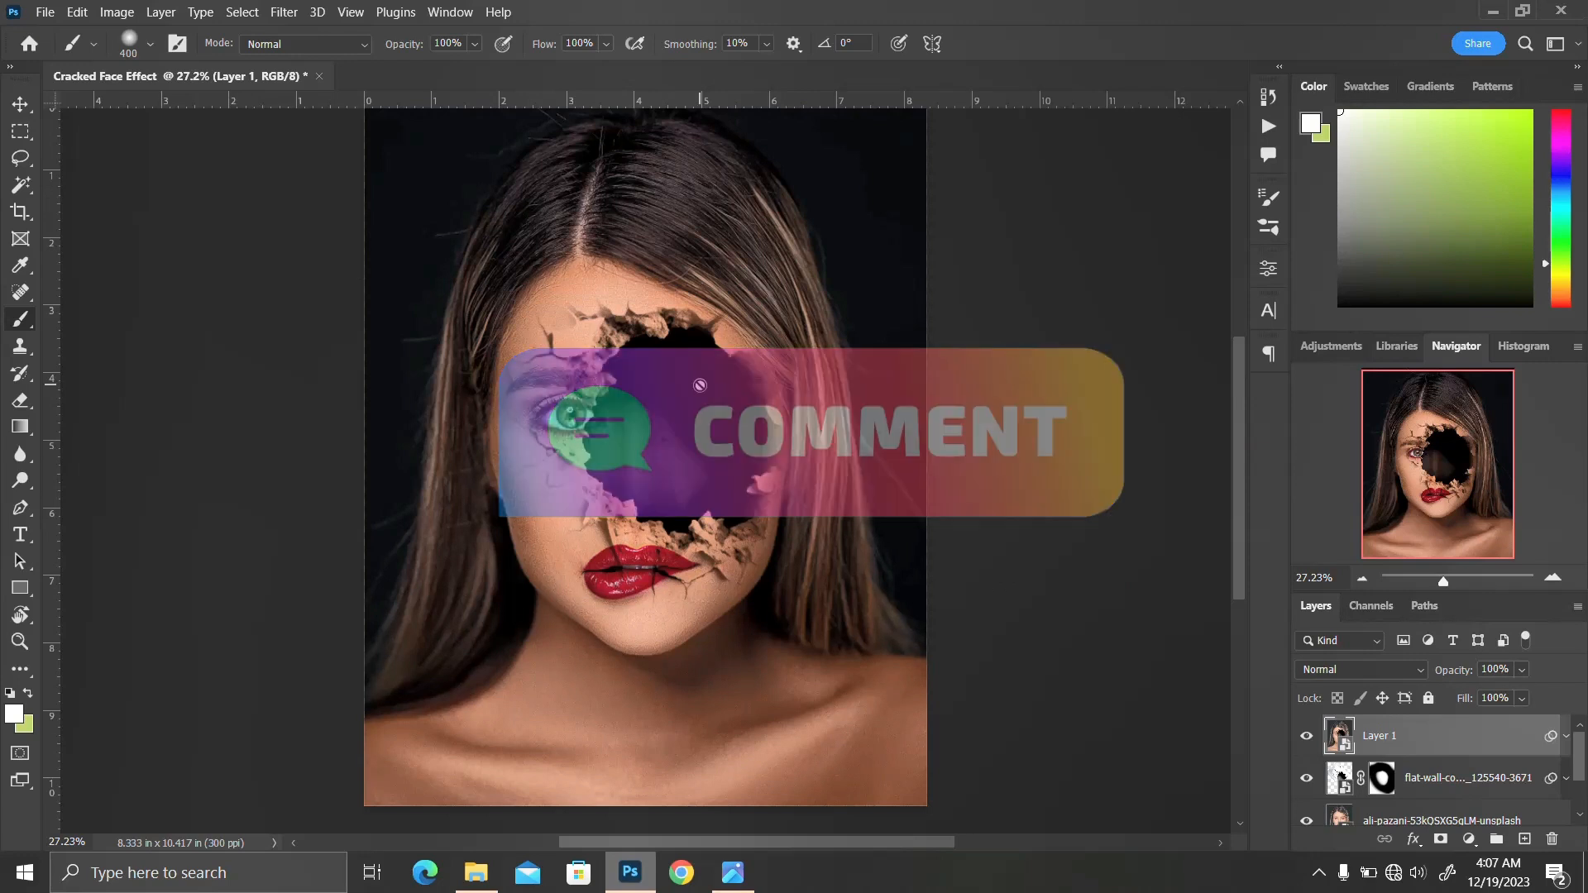
scroll(873, 476, "up", 1)
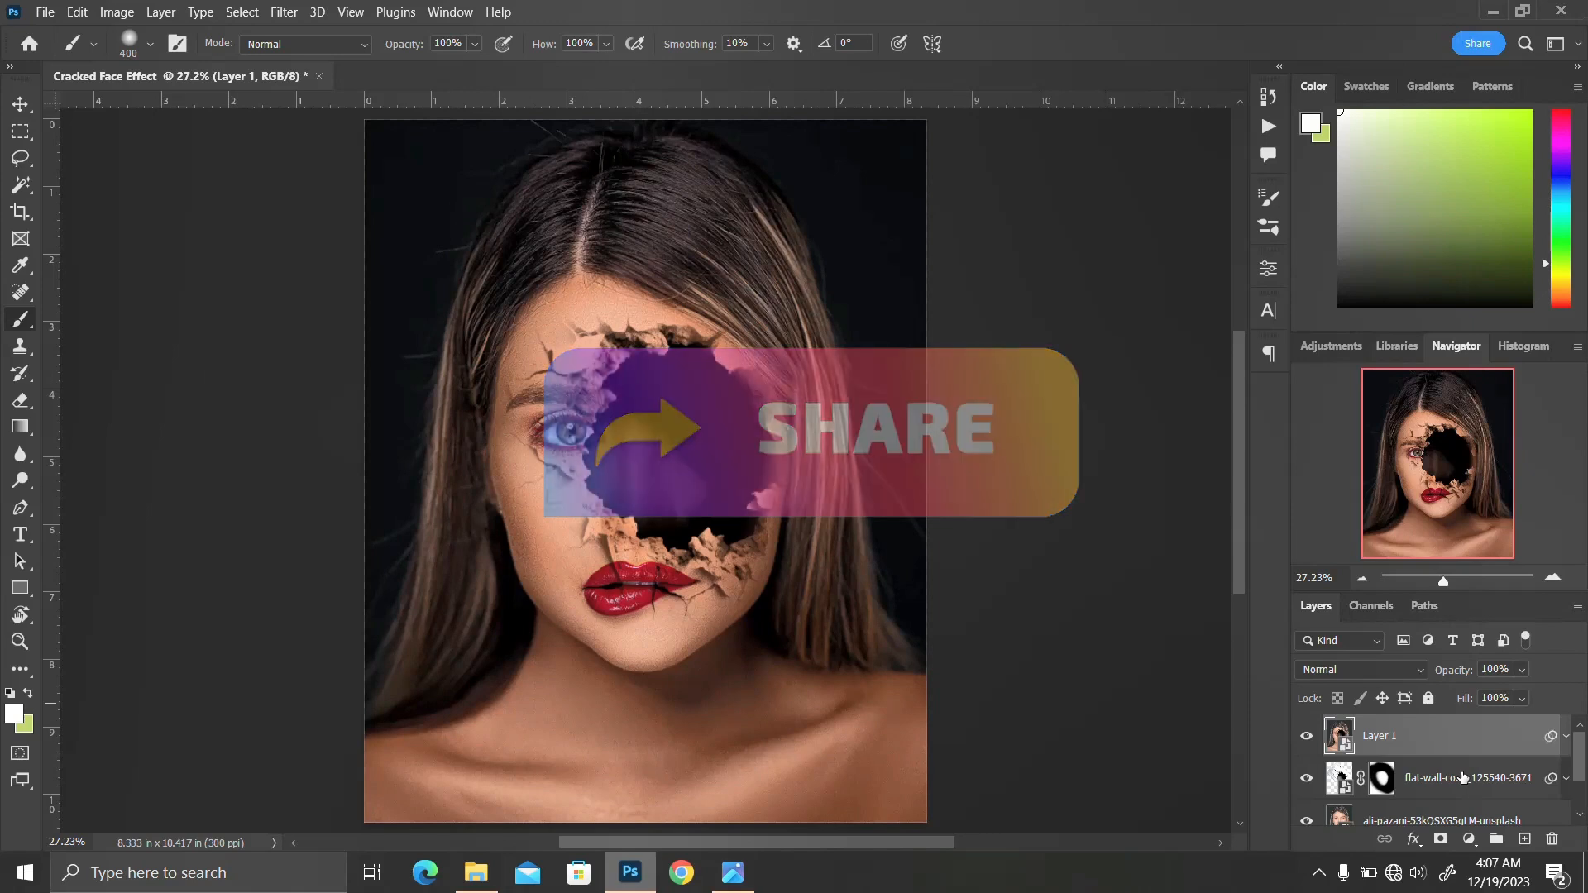
scroll(1463, 777, "down", 1)
scroll(1462, 778, "up", 1)
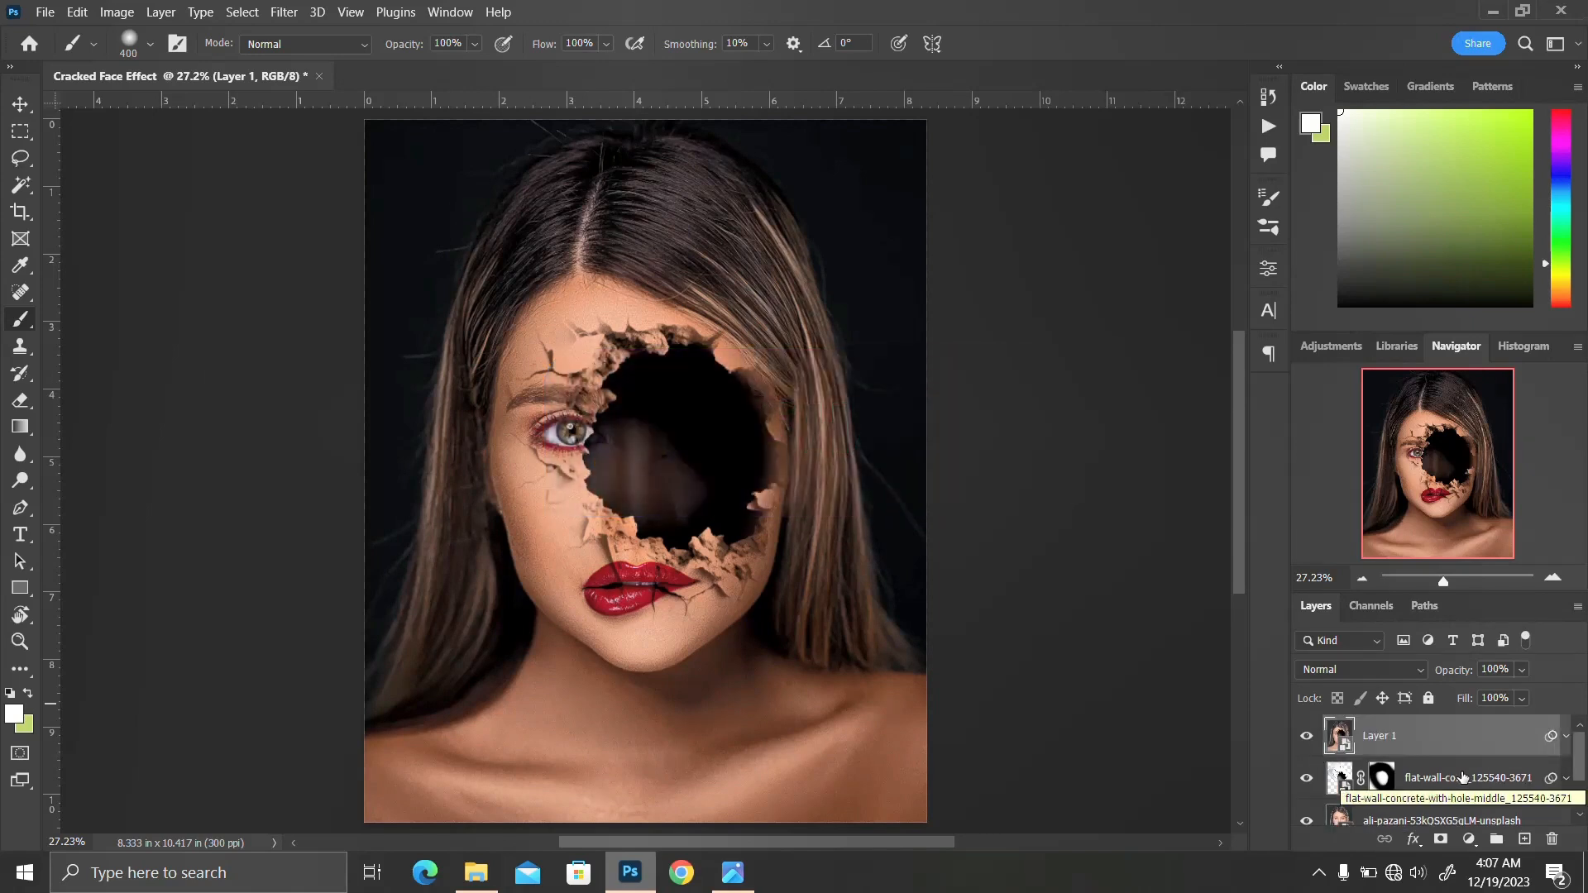
left_click(1456, 777, "shift")
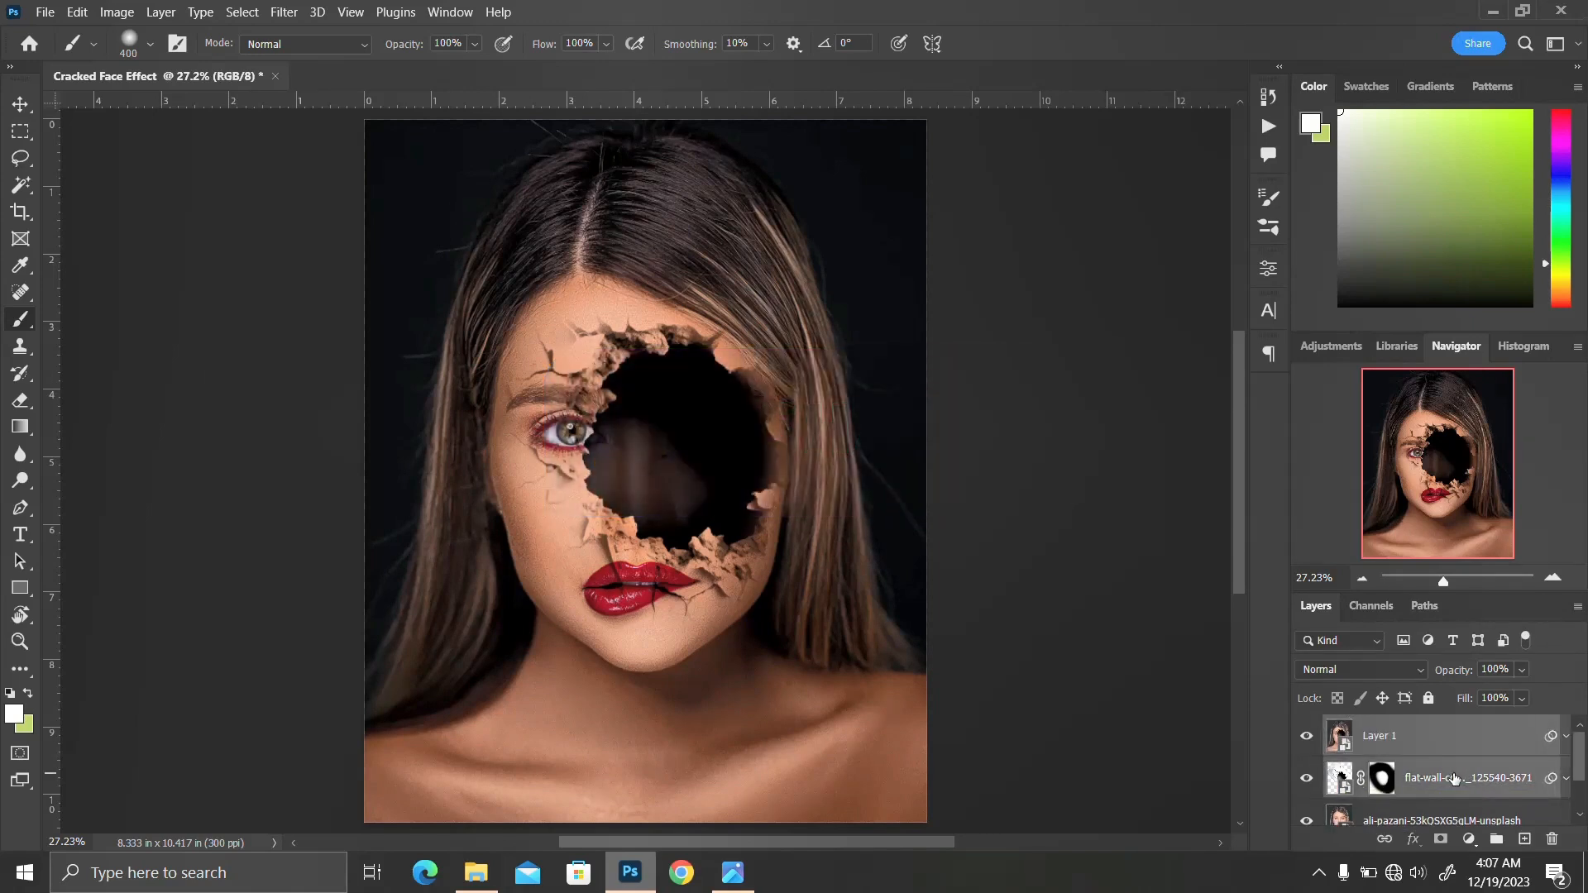
key("ctrl+g")
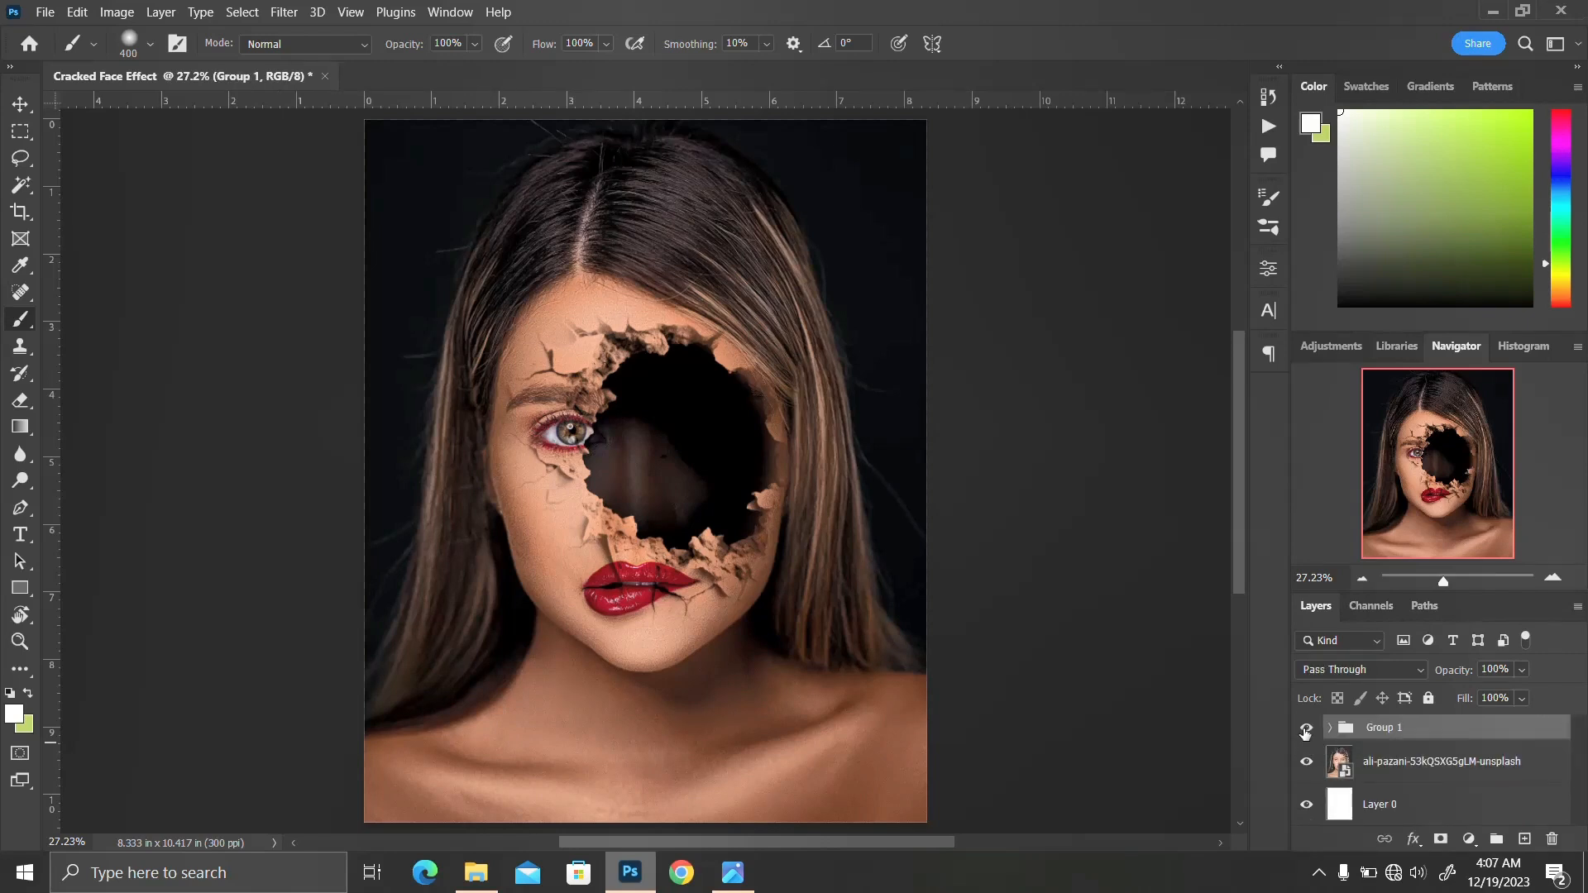
Step: Hide and show the new layer group to compare the original portrait with the cracked face effect
left_click(1306, 730)
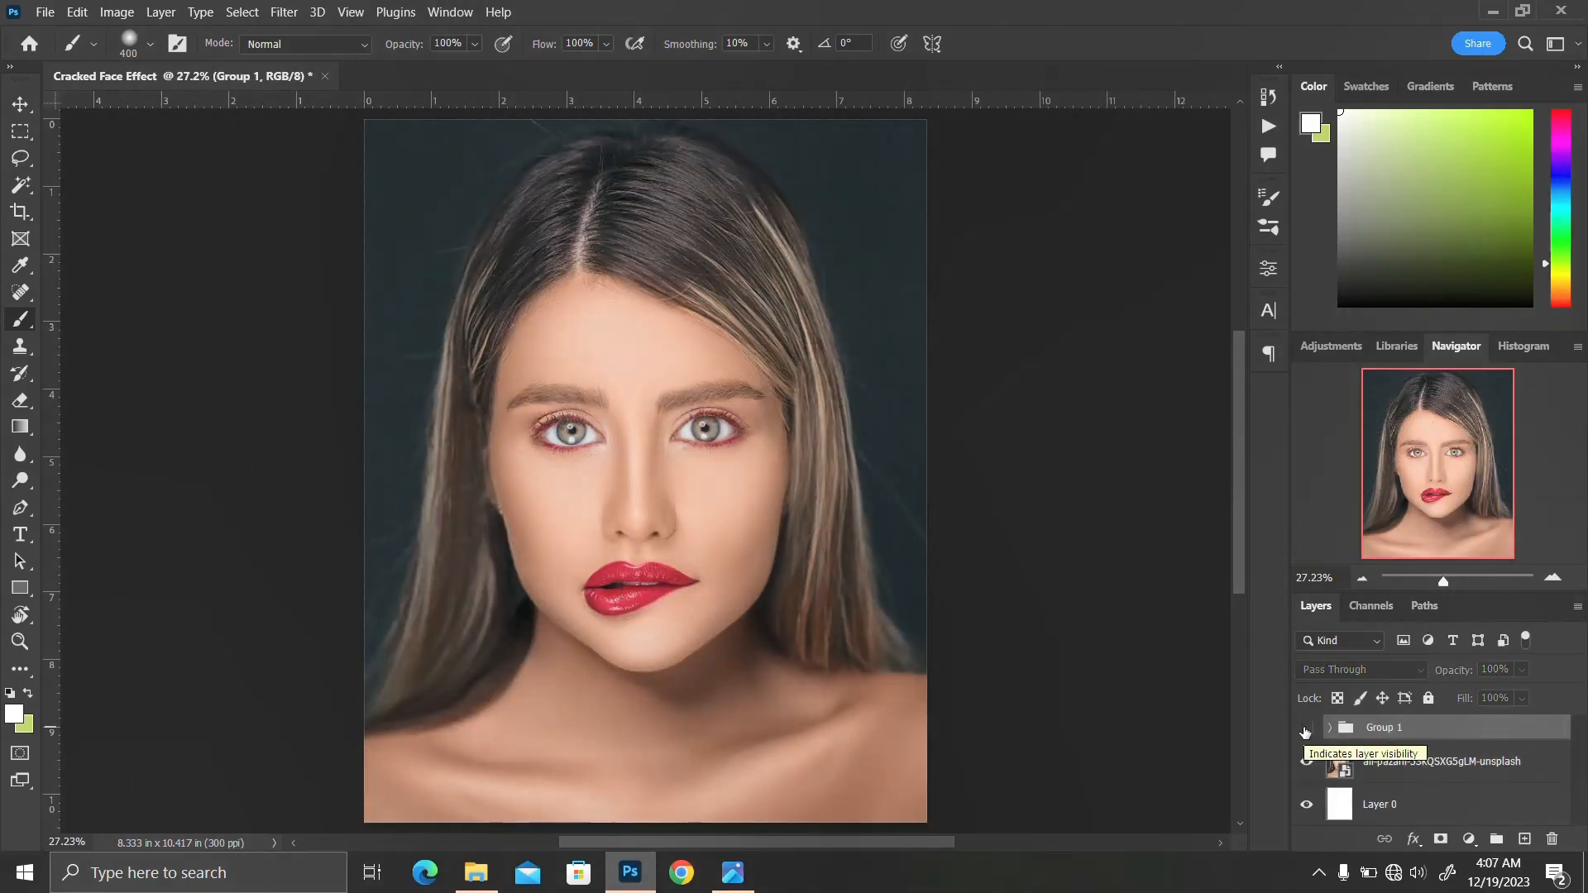
left_click(1306, 729)
left_click(1306, 730)
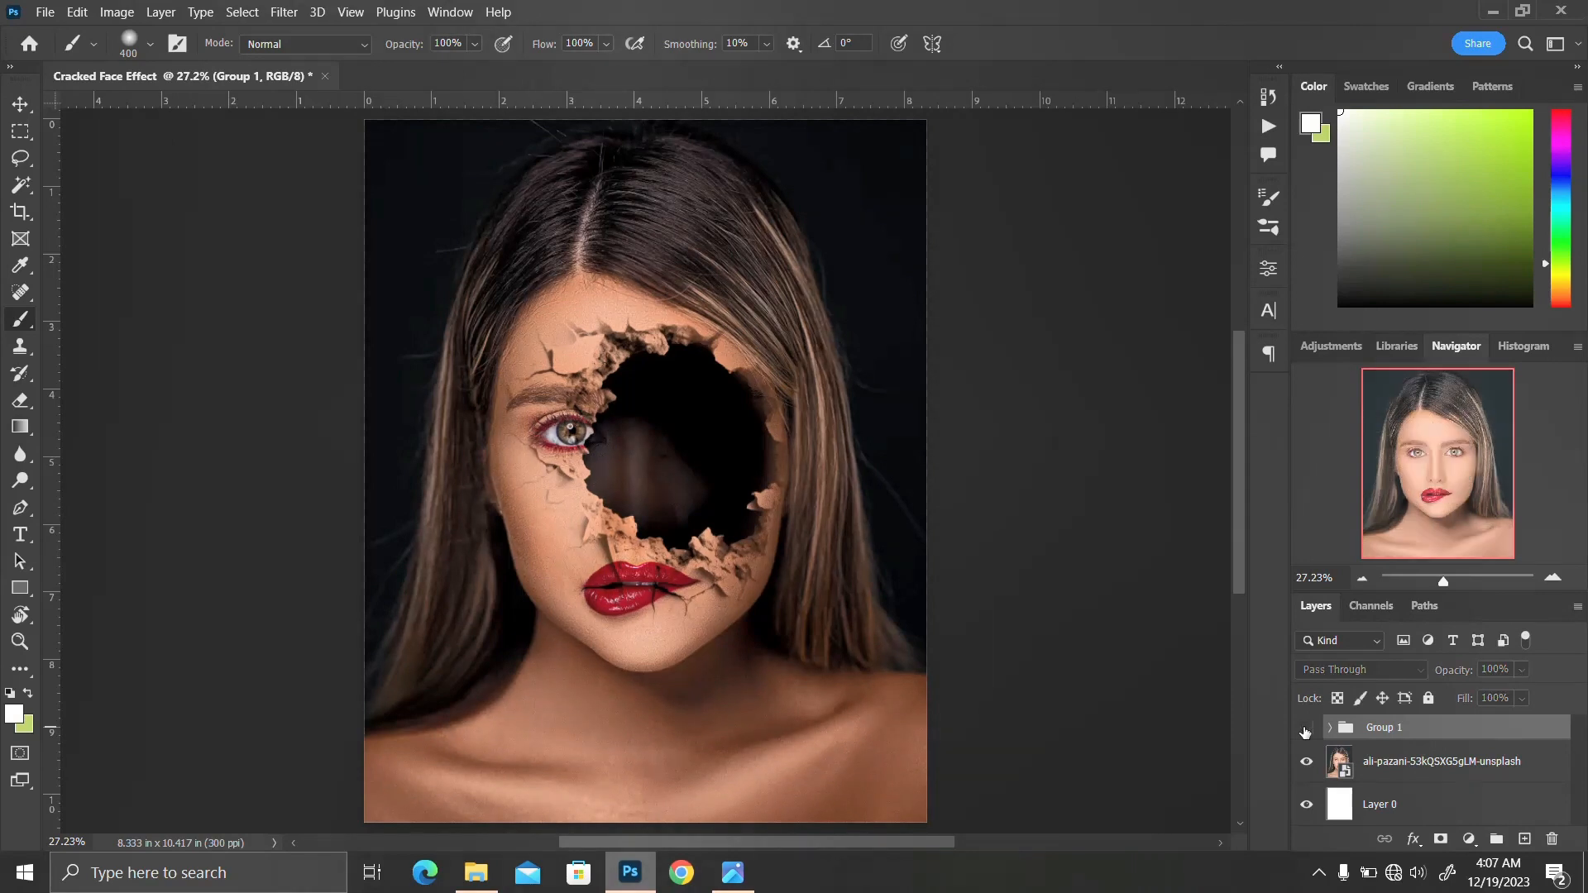
left_click(1307, 730)
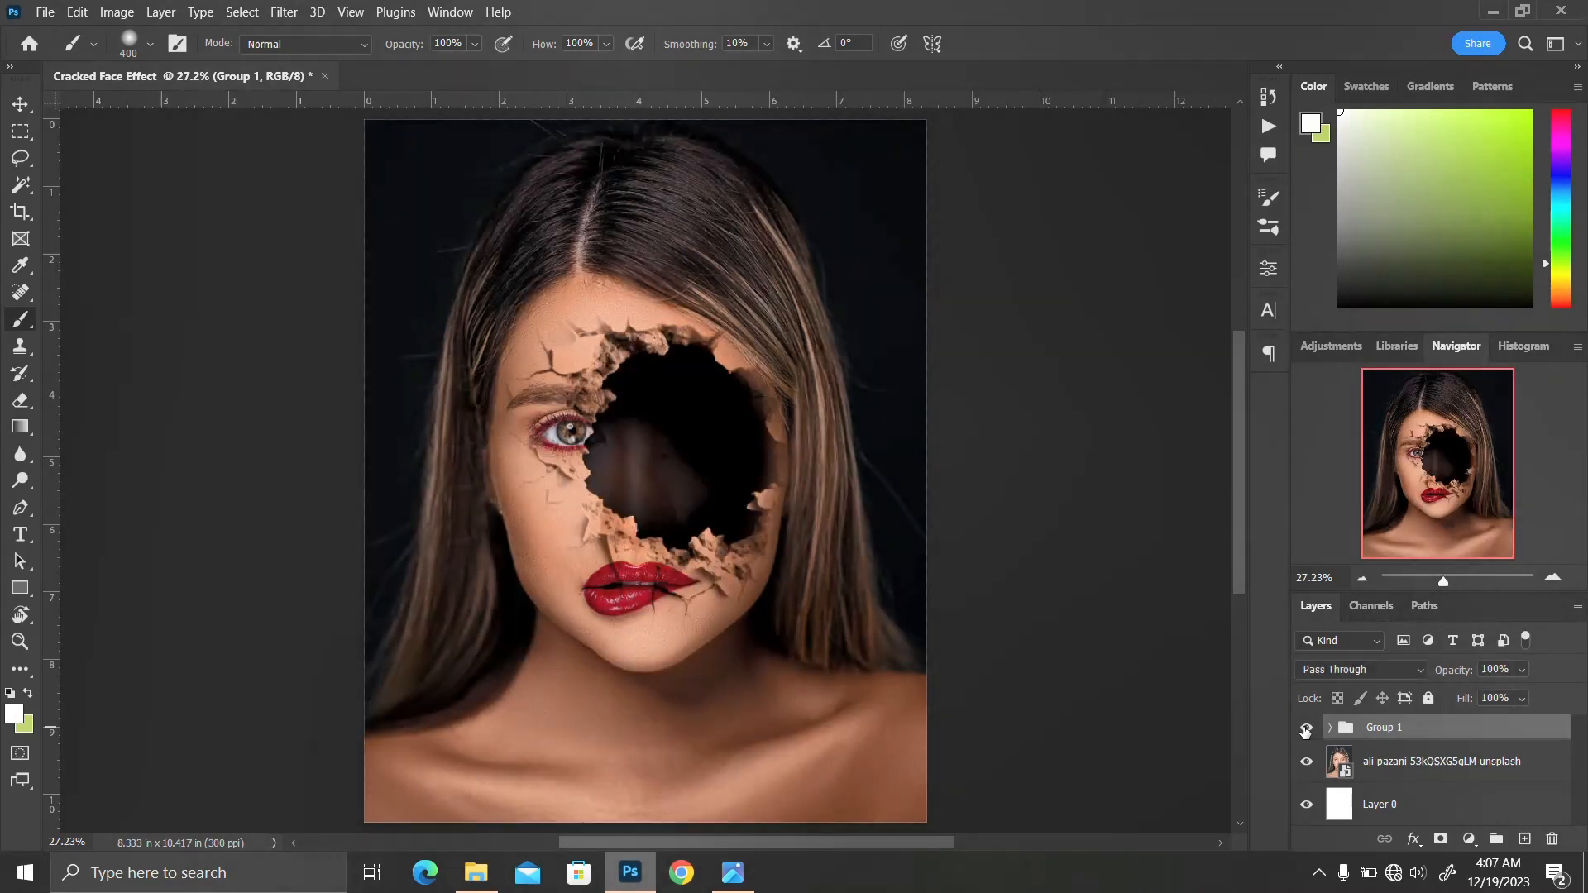